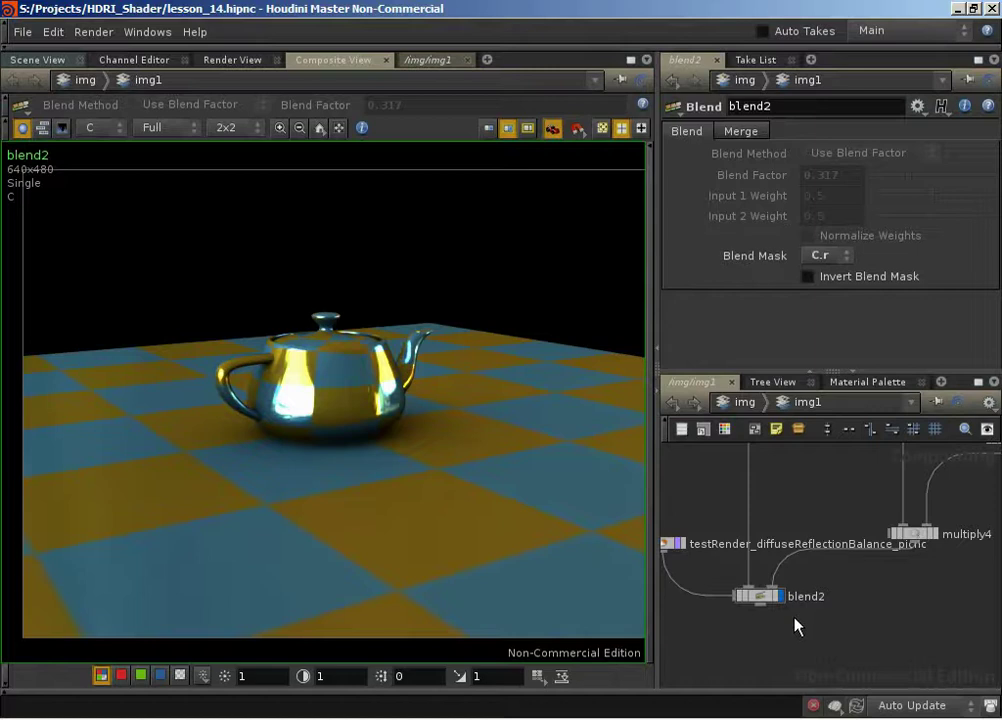
Go to the /shop network and dive into HDRI_Material's HDRI_surfaceShader network
click(430, 59)
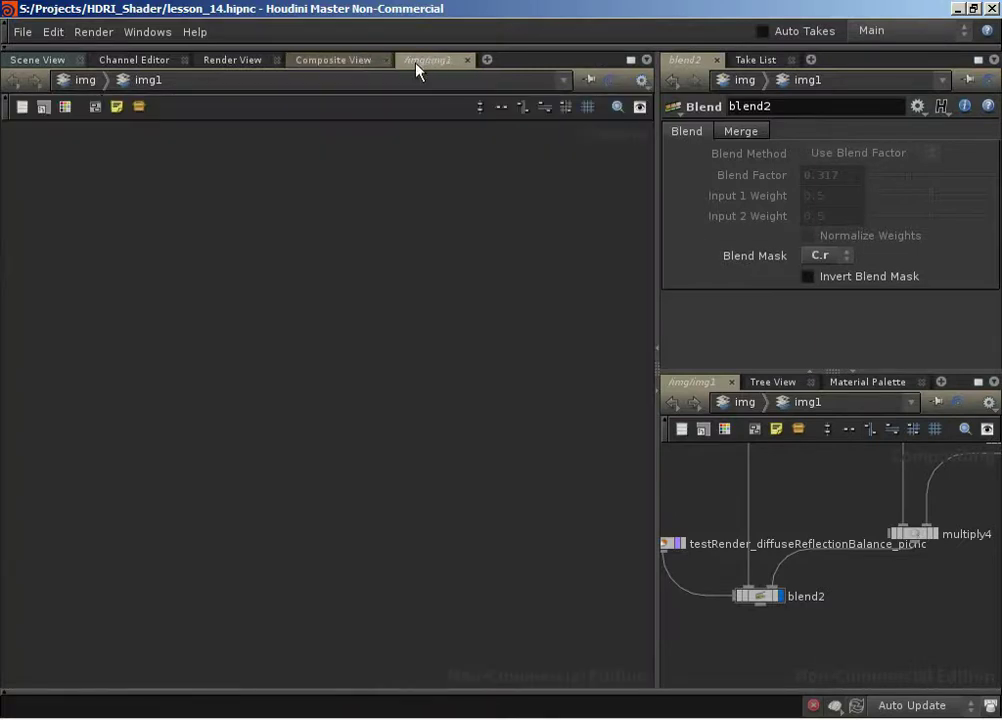
click(88, 80)
click(94, 80)
click(130, 191)
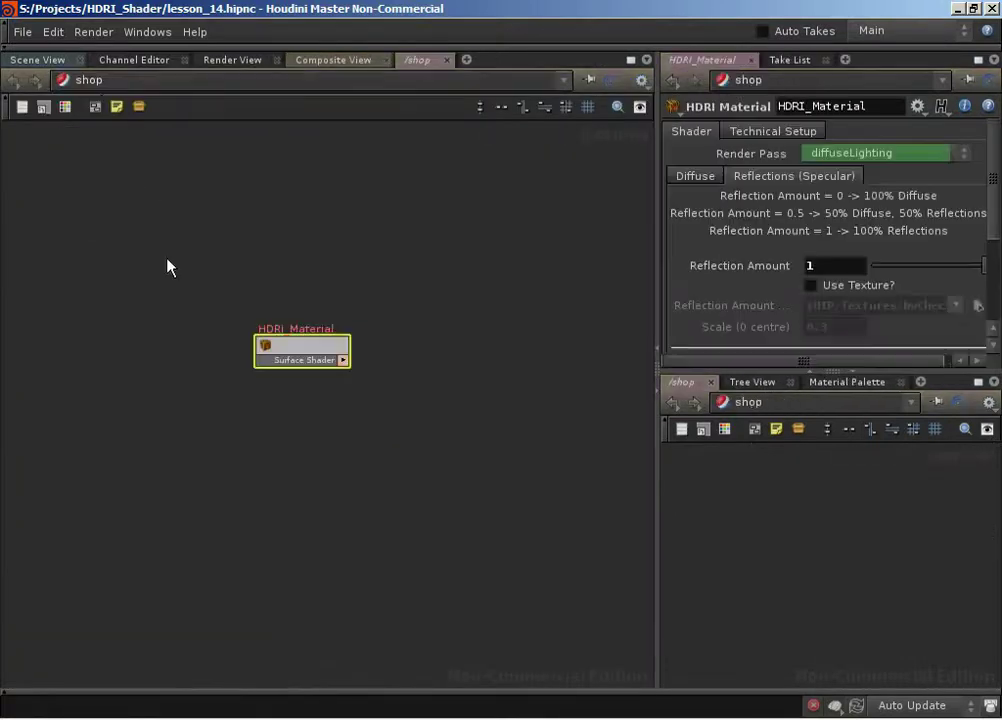
double_click(298, 348)
double_click(137, 400)
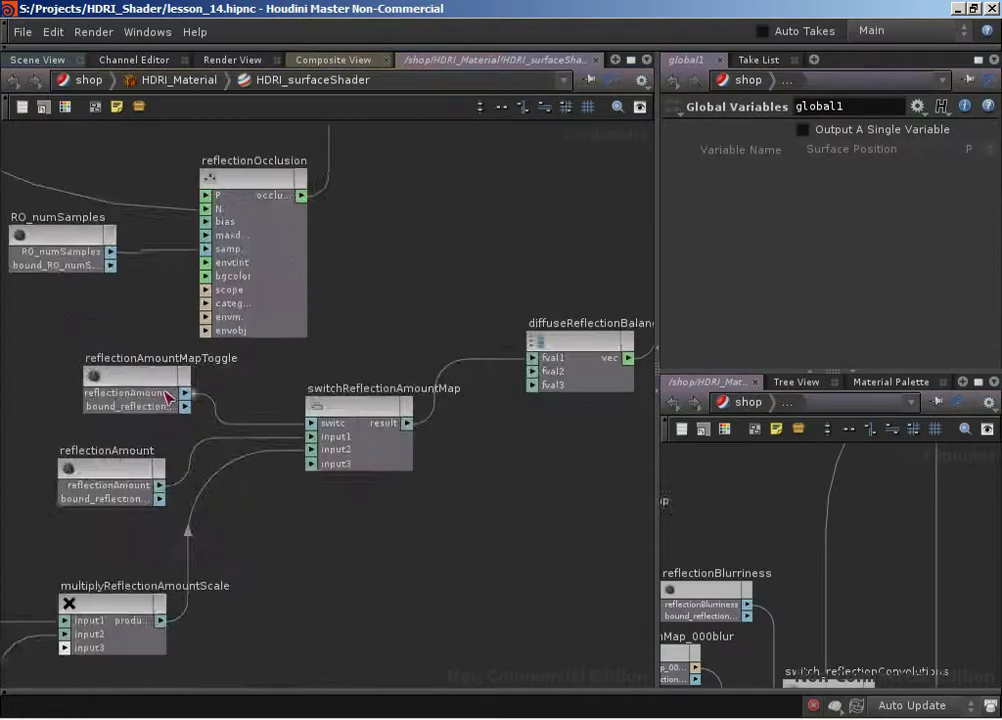
Place fresnel1 beside the reflection amount nodes and select it, showing Index Of Refraction 0.8
scroll(432, 597, down, 5)
middle_drag(283, 279, 360, 644)
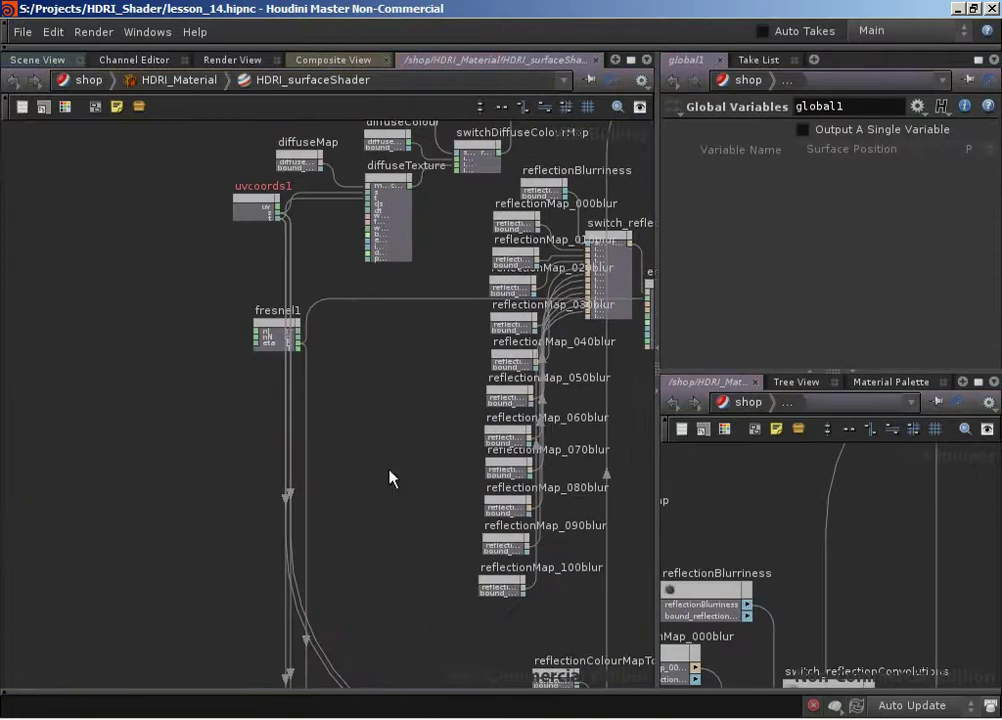
drag(277, 335, 255, 668)
middle_drag(255, 668, 190, 298)
drag(205, 298, 162, 612)
middle_drag(405, 513, 350, 269)
click(106, 364)
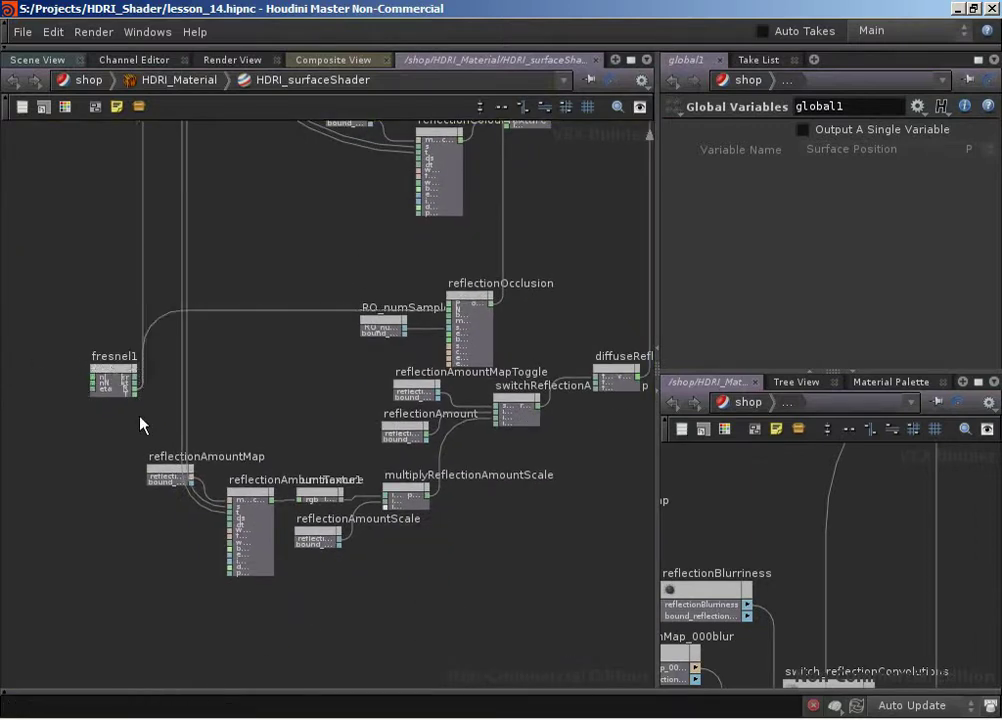
scroll(139, 421, up, 3)
scroll(149, 497, up, 2)
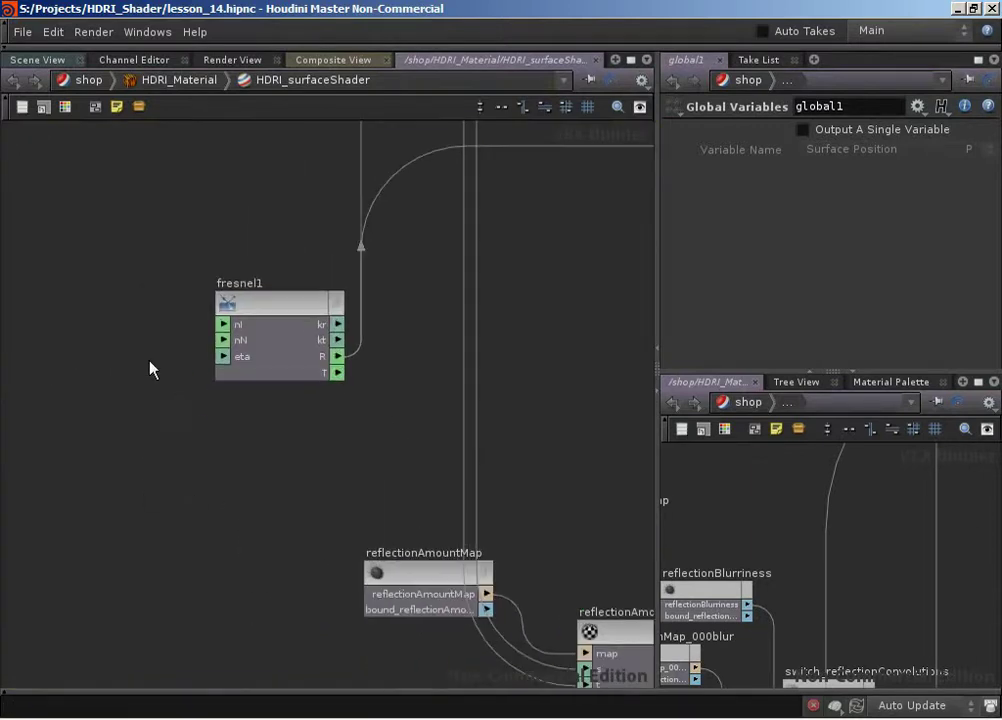
click(240, 330)
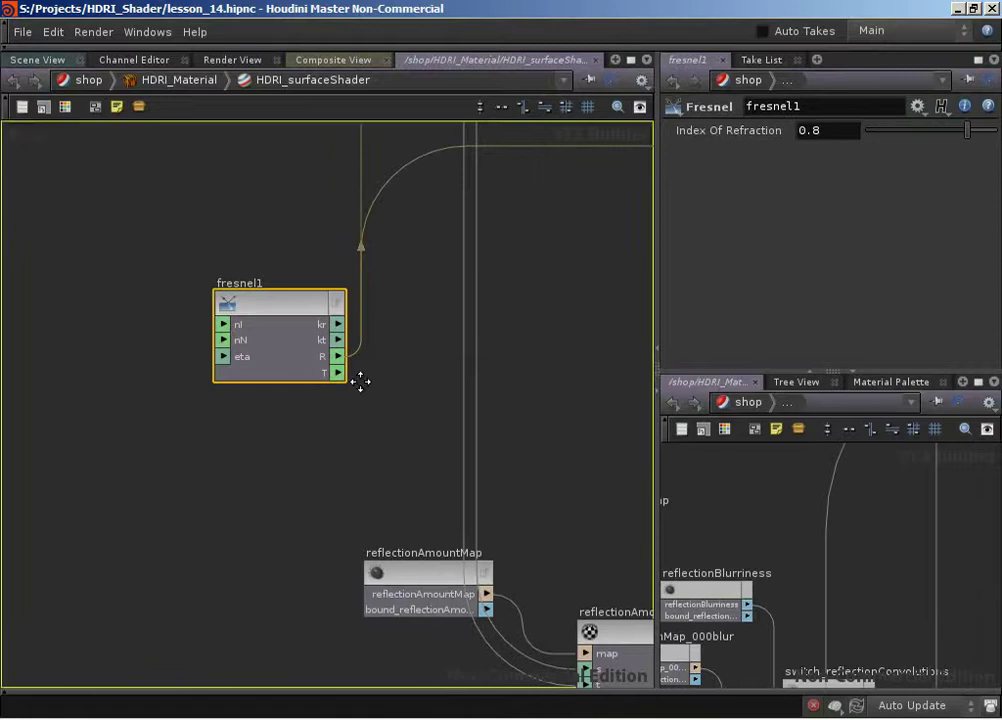
middle_drag(376, 381, 348, 393)
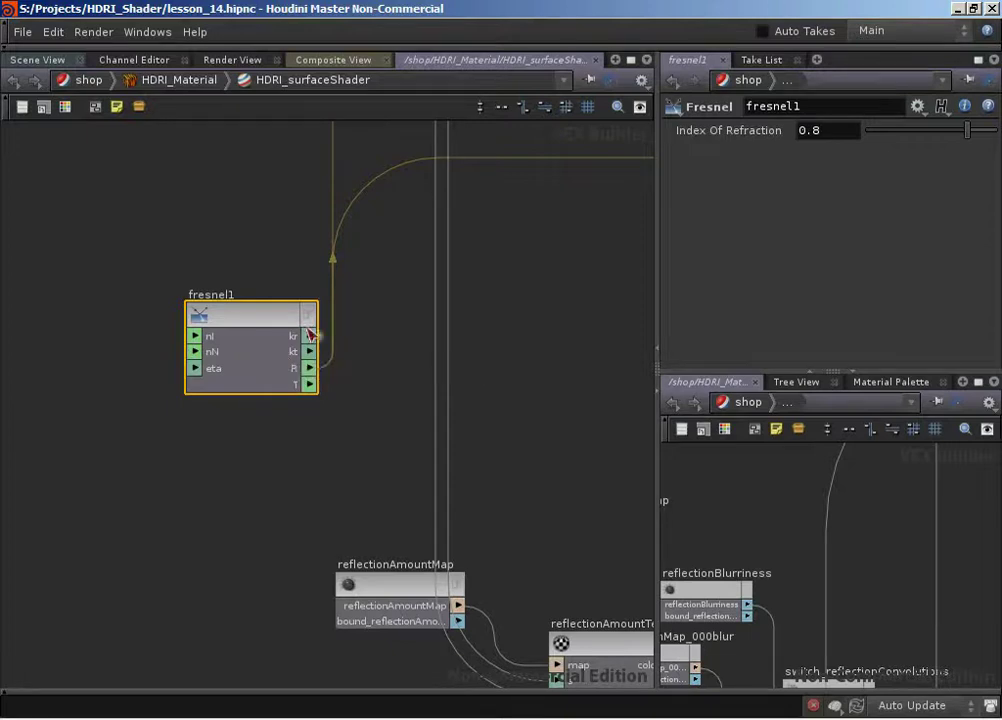
middle_drag(305, 347, 330, 476)
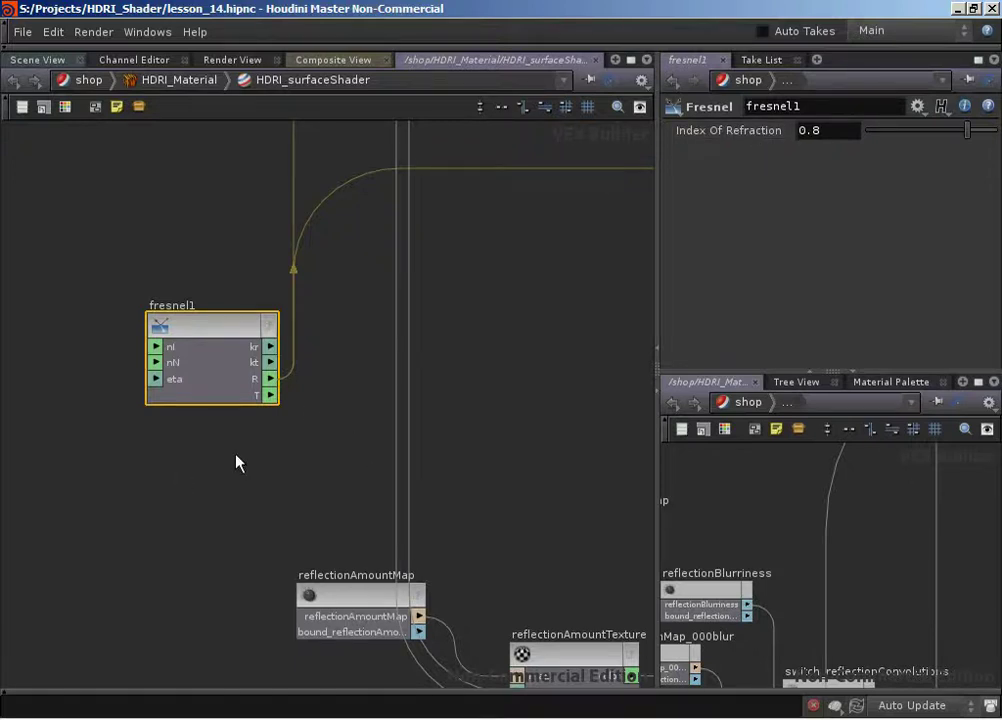
Wire fresnel1's output into diffuseReflectionBalance's fval1 input and frame fresnel1 in view
scroll(275, 358, down, 3)
middle_drag(347, 405, 36, 405)
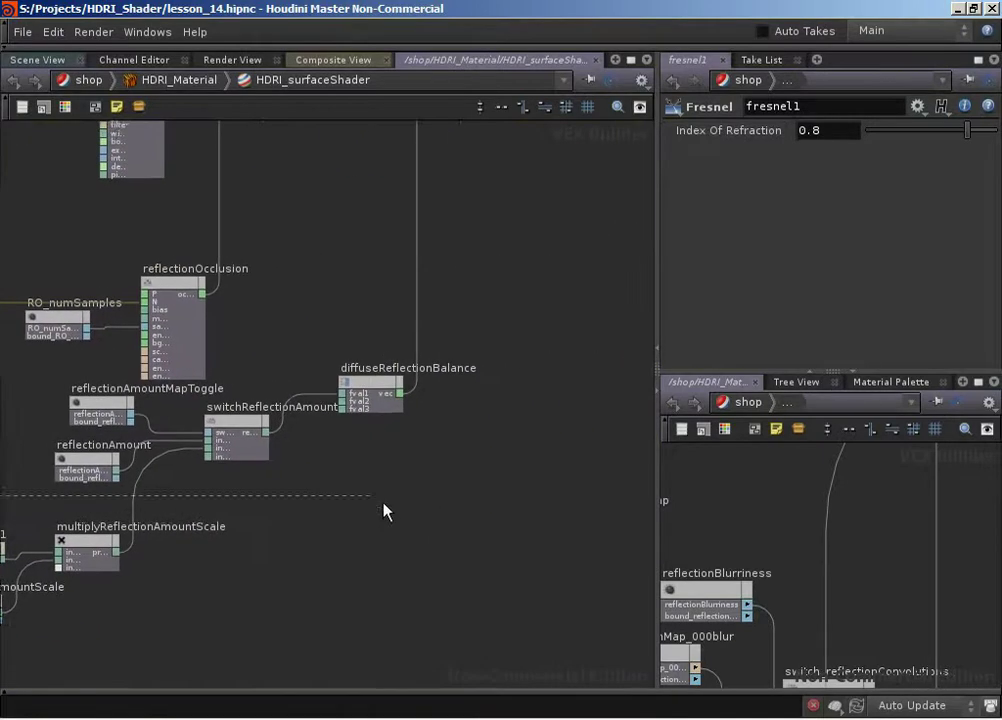
scroll(403, 485, up, 3)
middle_drag(403, 485, 446, 516)
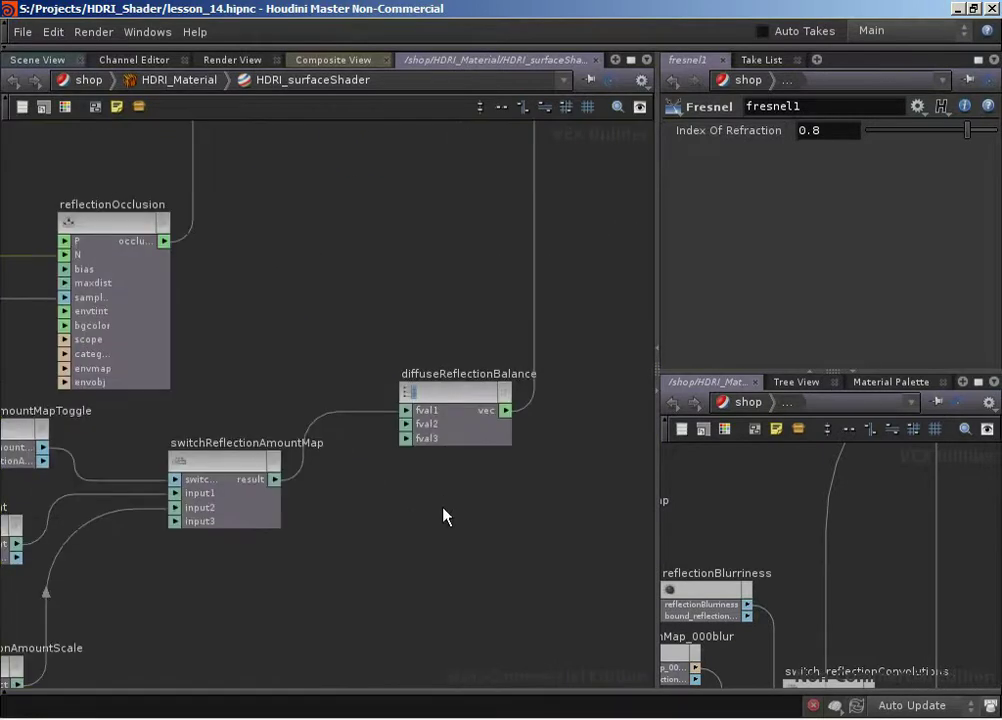
click(420, 411)
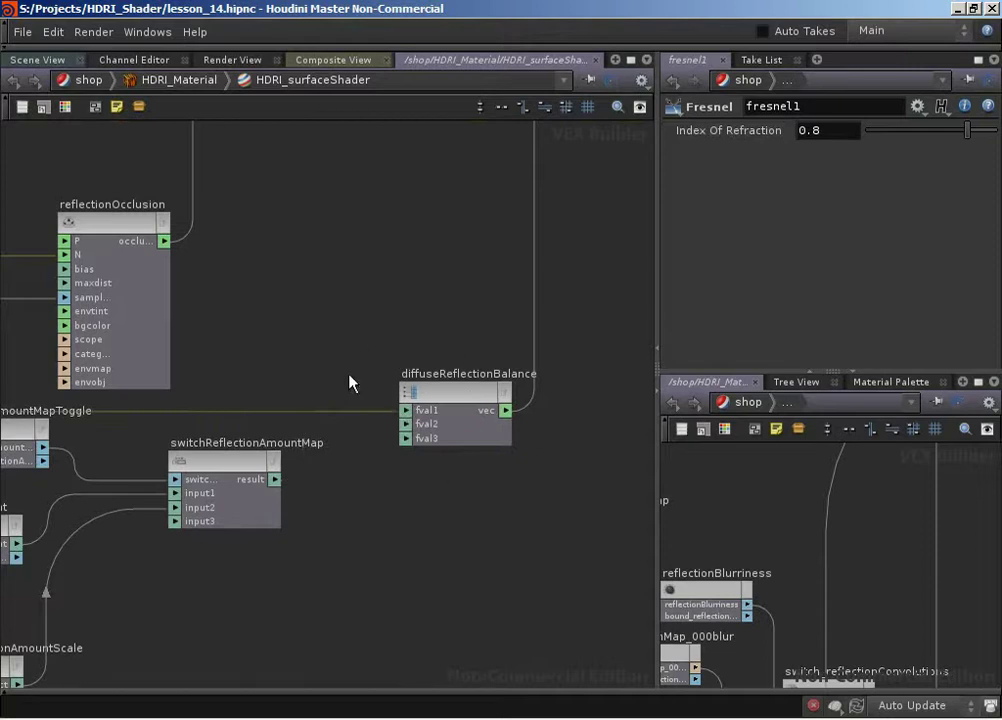
middle_drag(300, 360, 592, 354)
key(f)
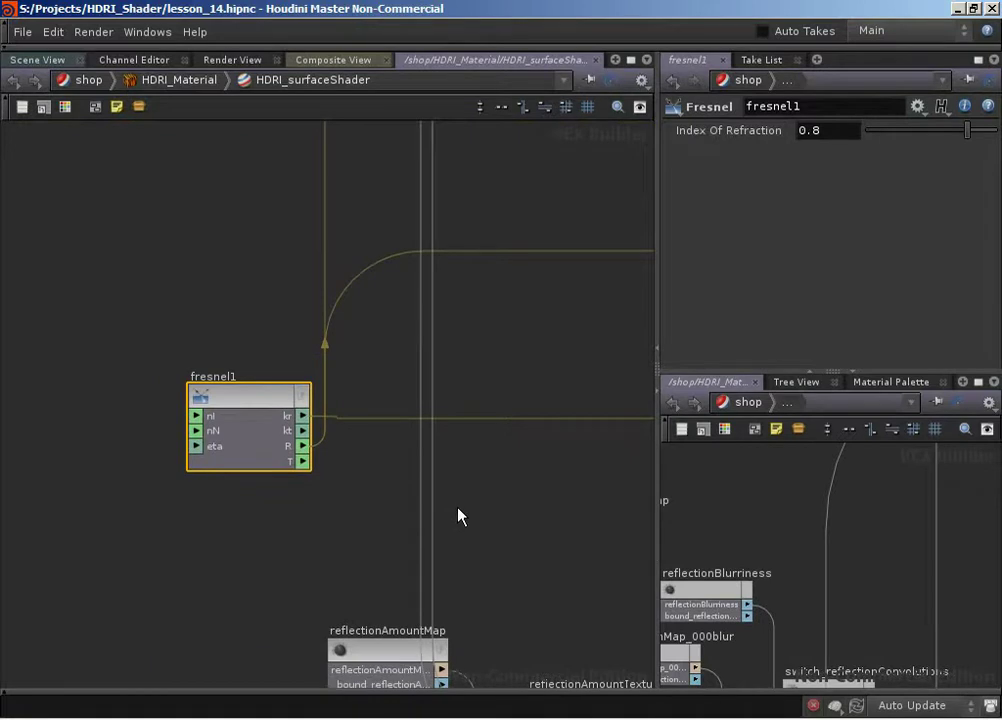
middle_drag(149, 517, 204, 517)
middle_drag(283, 544, 341, 554)
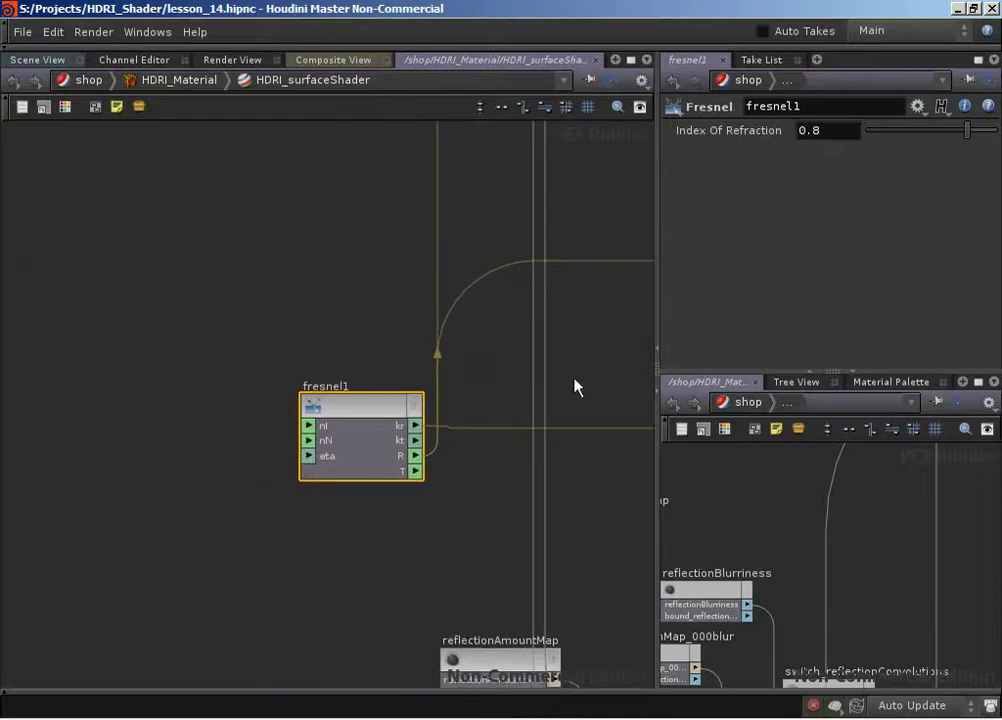
Create a parameter node on fresnel1's eta input and inspect it: default 0.8, range 0.1–1
right_click(306, 457)
click(322, 470)
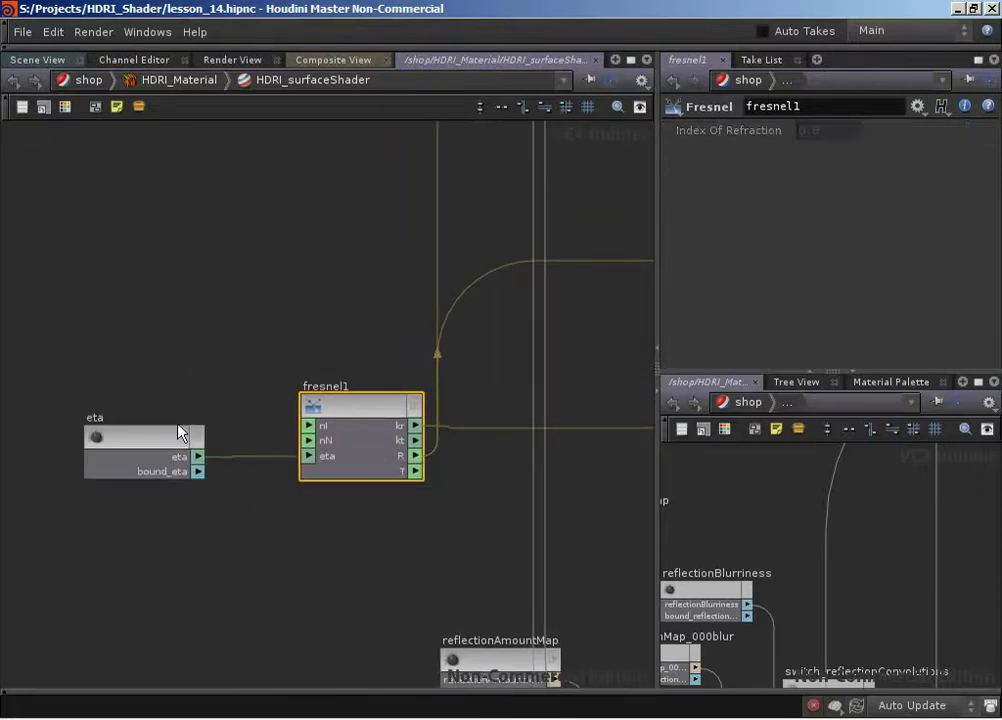
drag(177, 443, 193, 443)
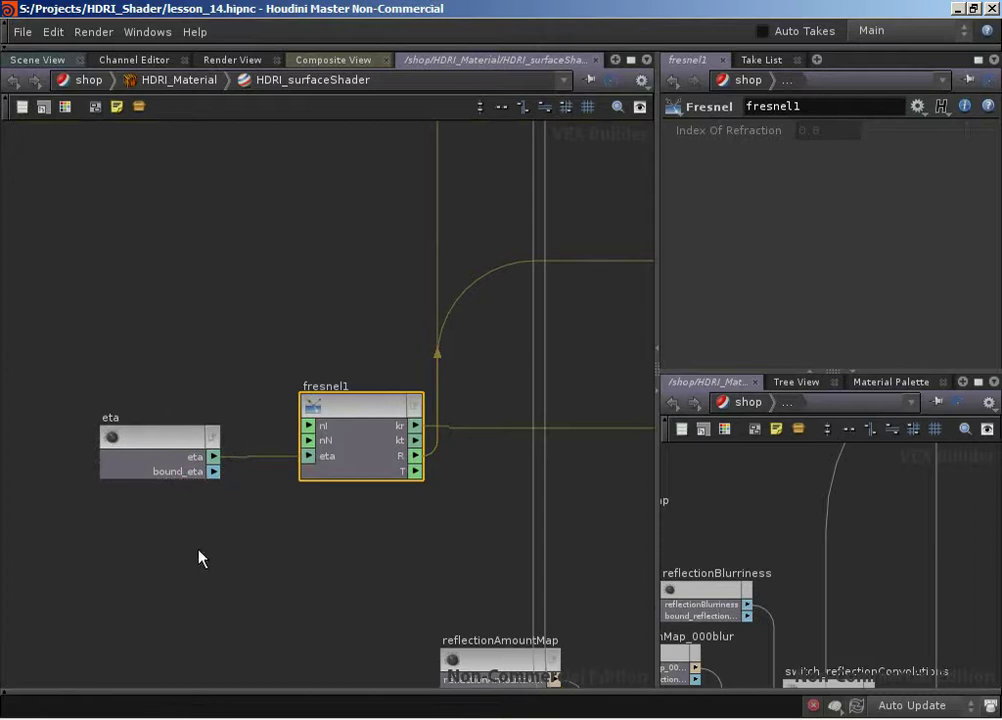
click(160, 446)
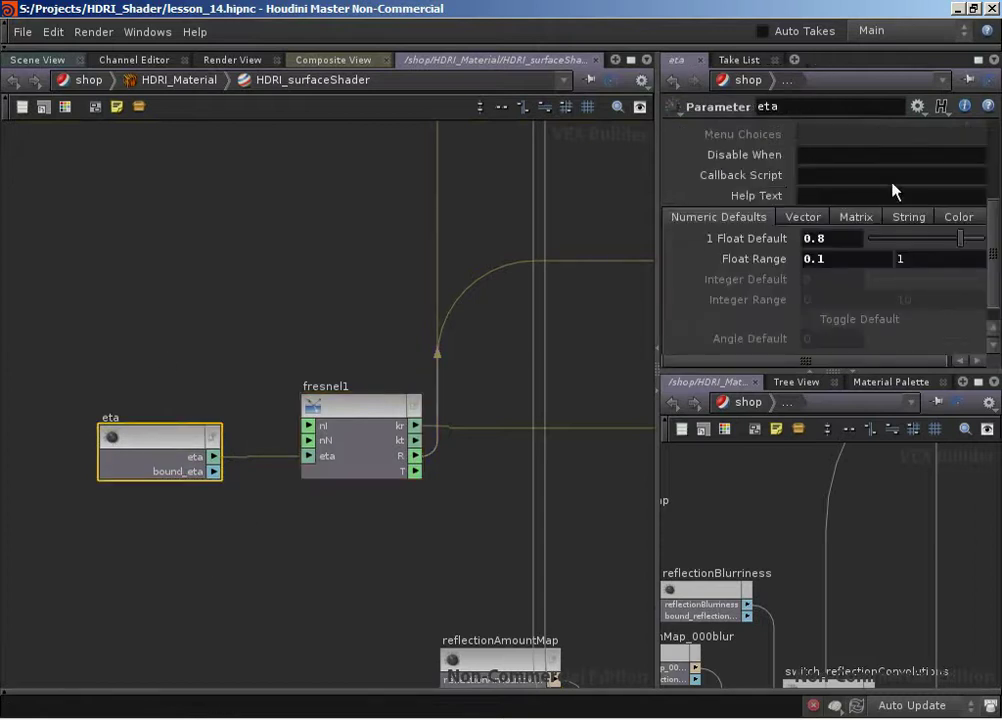
scroll(888, 195, up, 5)
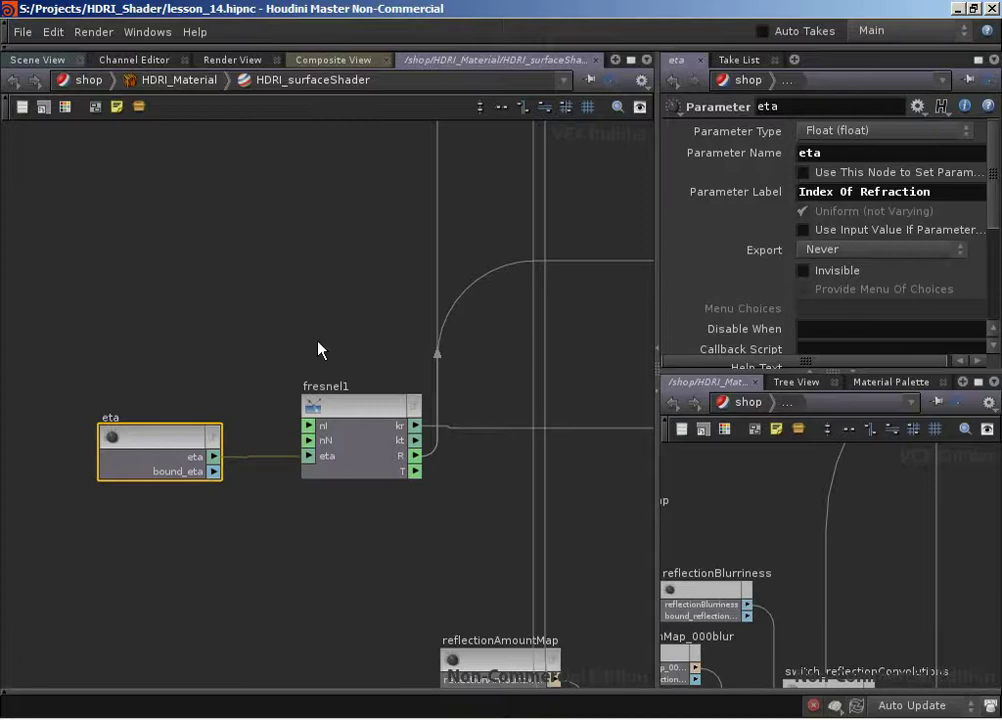
middle_drag(318, 348, 331, 336)
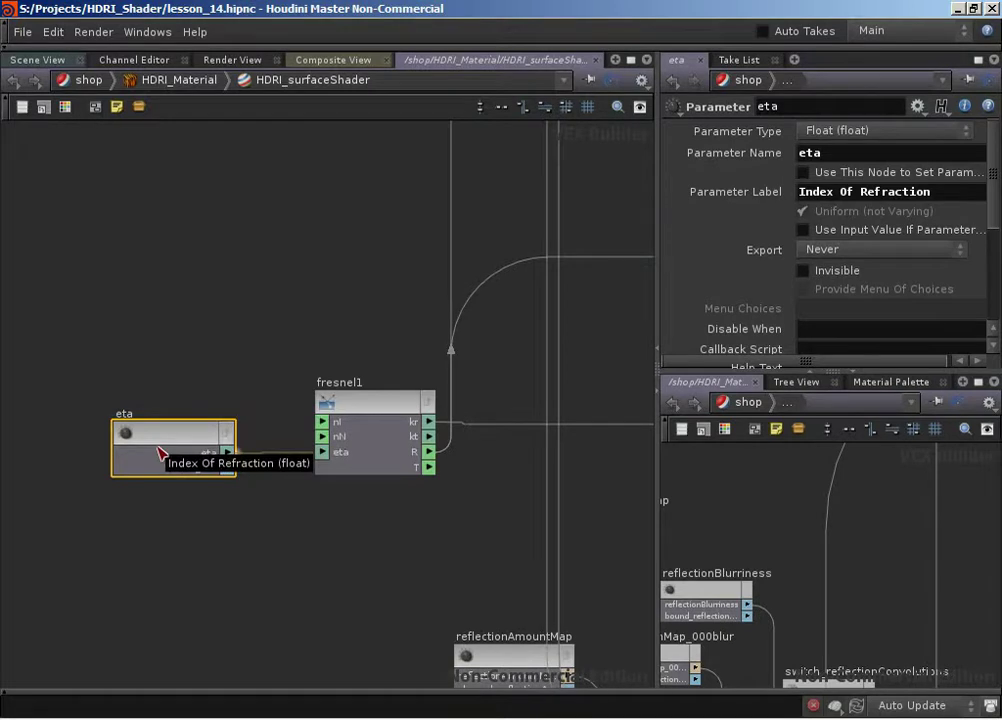
Add Index Of Refraction to HDRI_Material's interface under Reflections (Specular), below Scale (0 centre)
right_click(168, 82)
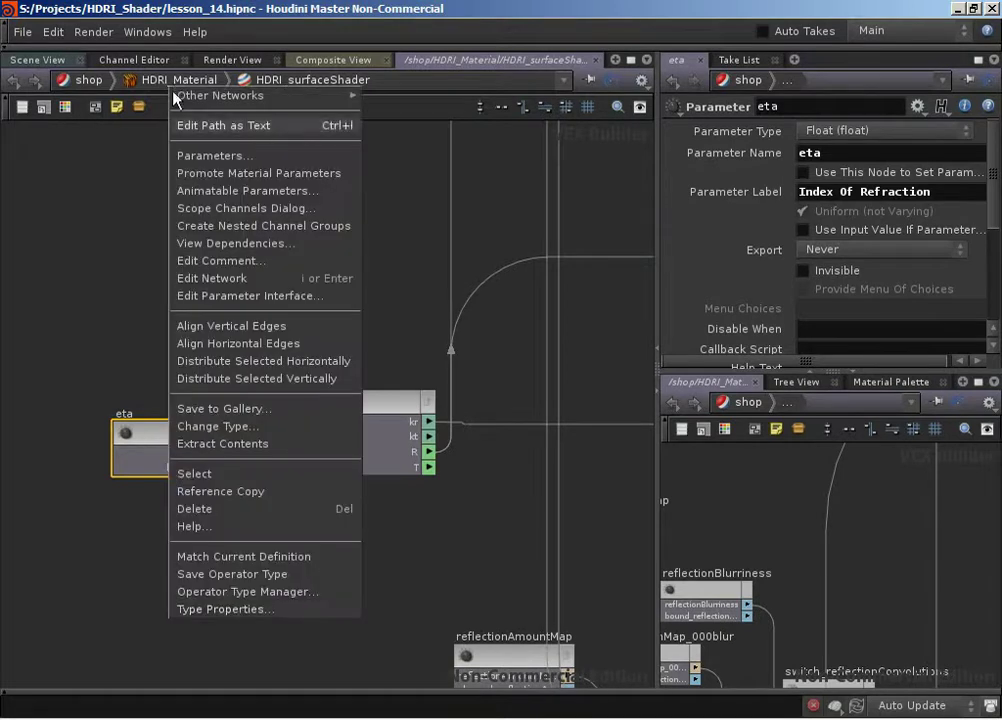
click(244, 607)
click(320, 153)
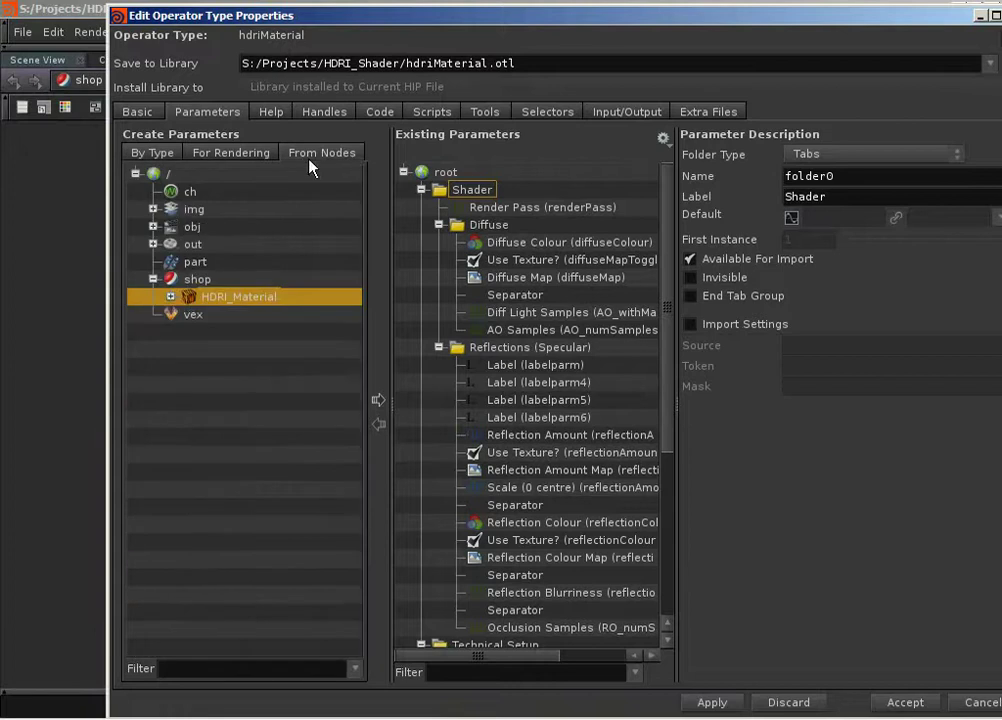
click(168, 297)
click(186, 314)
scroll(212, 588, down, 15)
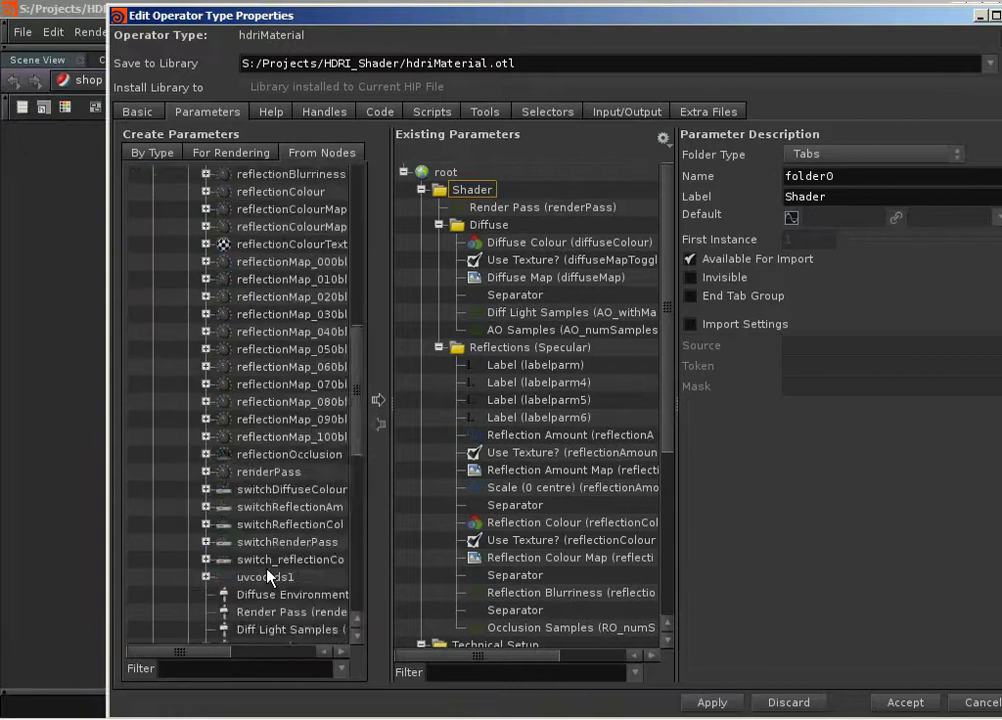
scroll(262, 560, down, 3)
drag(257, 506, 418, 378)
click(379, 400)
drag(513, 380, 470, 505)
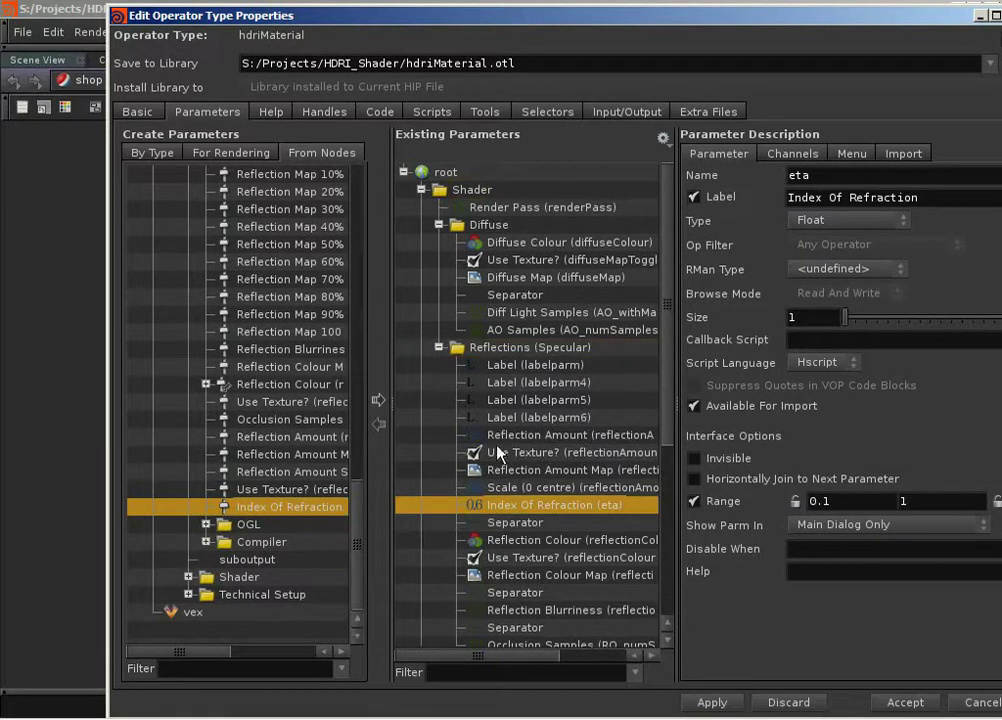
Insert a separator above Index Of Refraction and accept the type properties
click(152, 152)
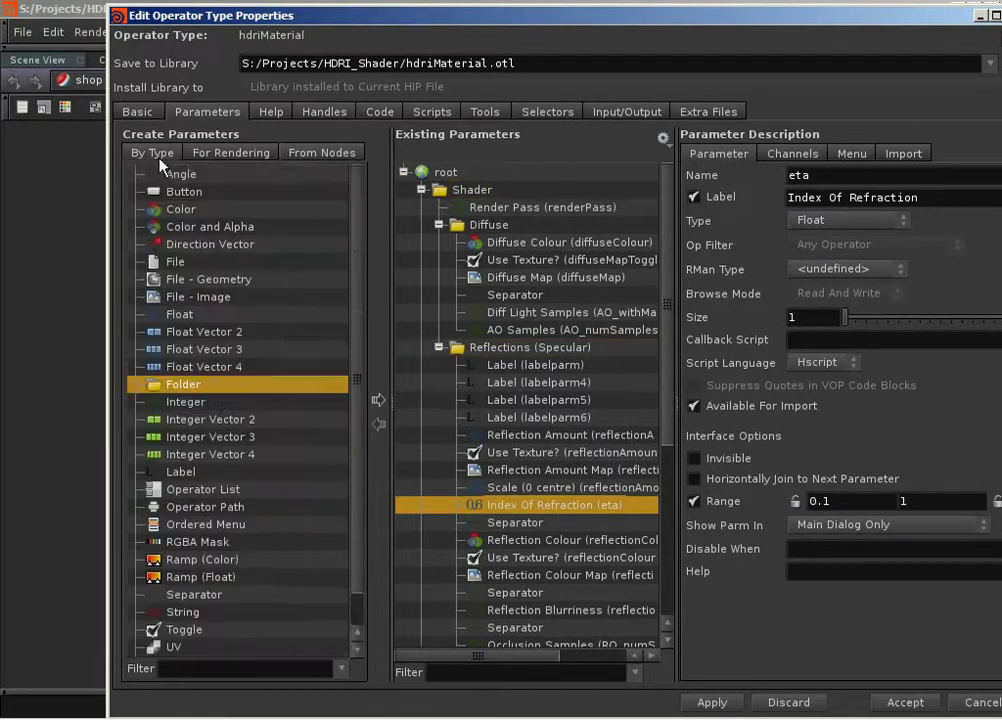
drag(172, 604, 577, 505)
drag(663, 26, 556, 20)
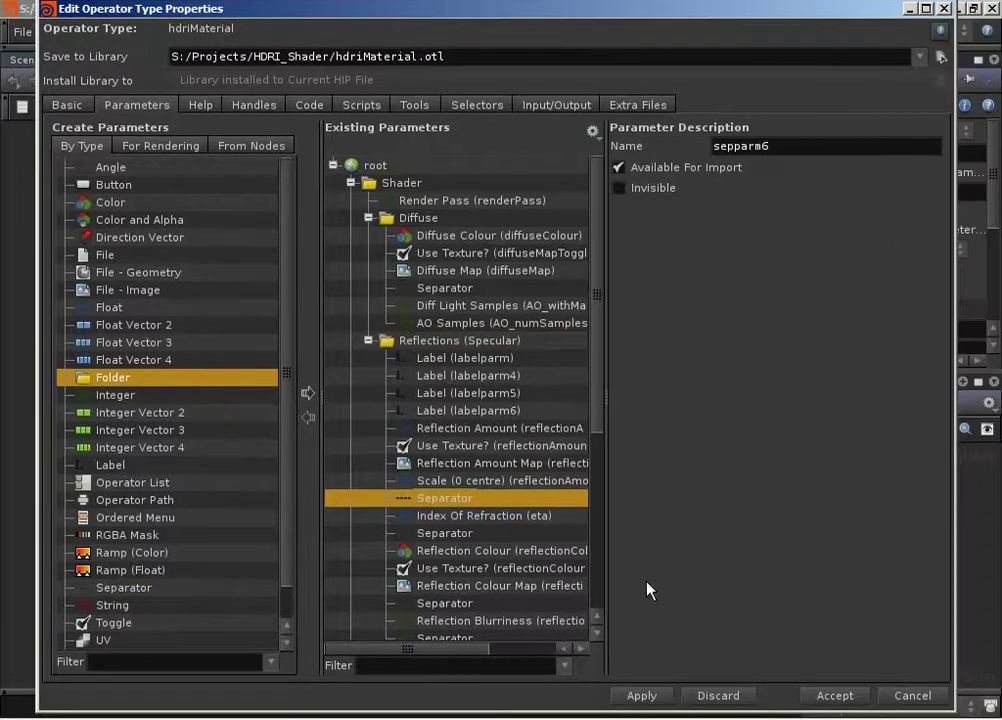
click(829, 701)
right_click(183, 80)
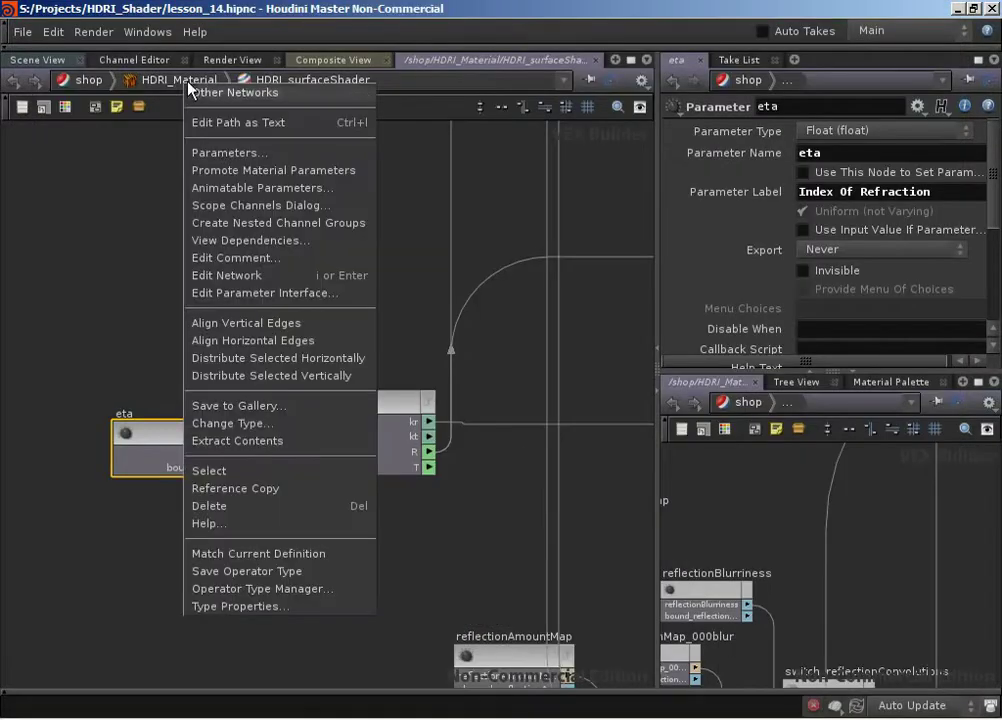
Show the HDRI Material parameters (Index Of Refraction 0.8) and select mantra1 in /out
click(195, 152)
scroll(321, 662, down, 5)
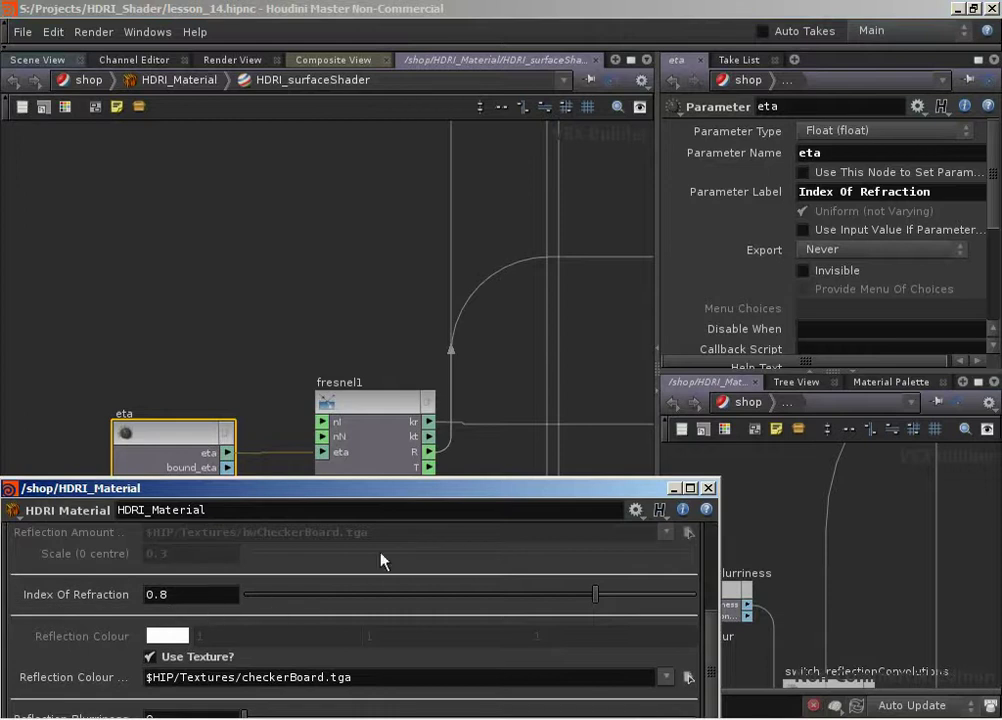
click(88, 80)
click(130, 158)
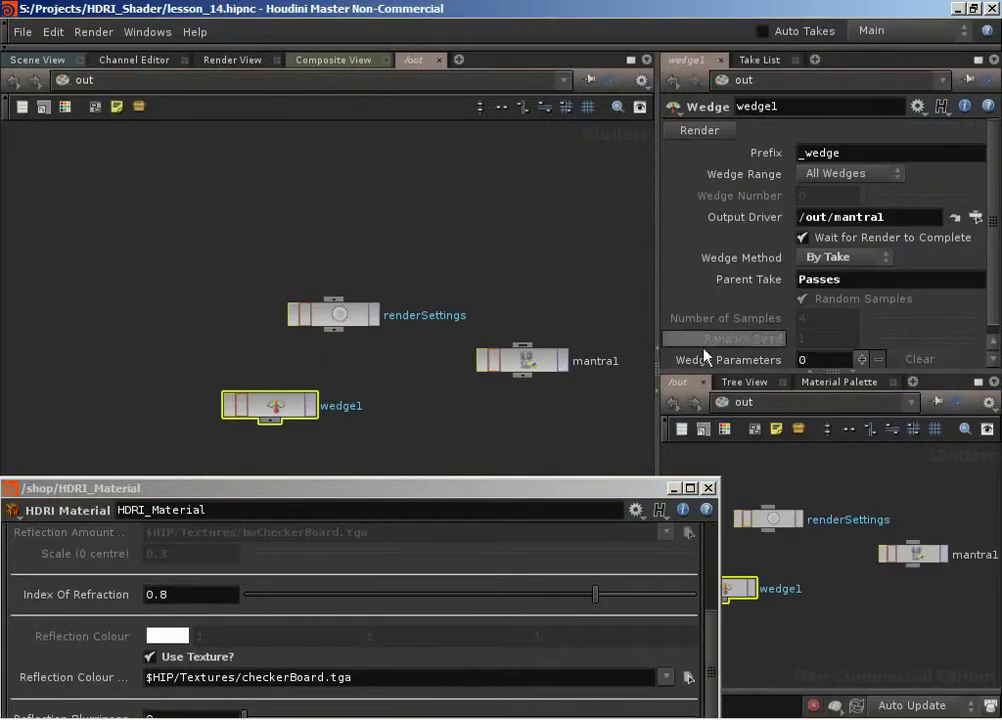
click(925, 553)
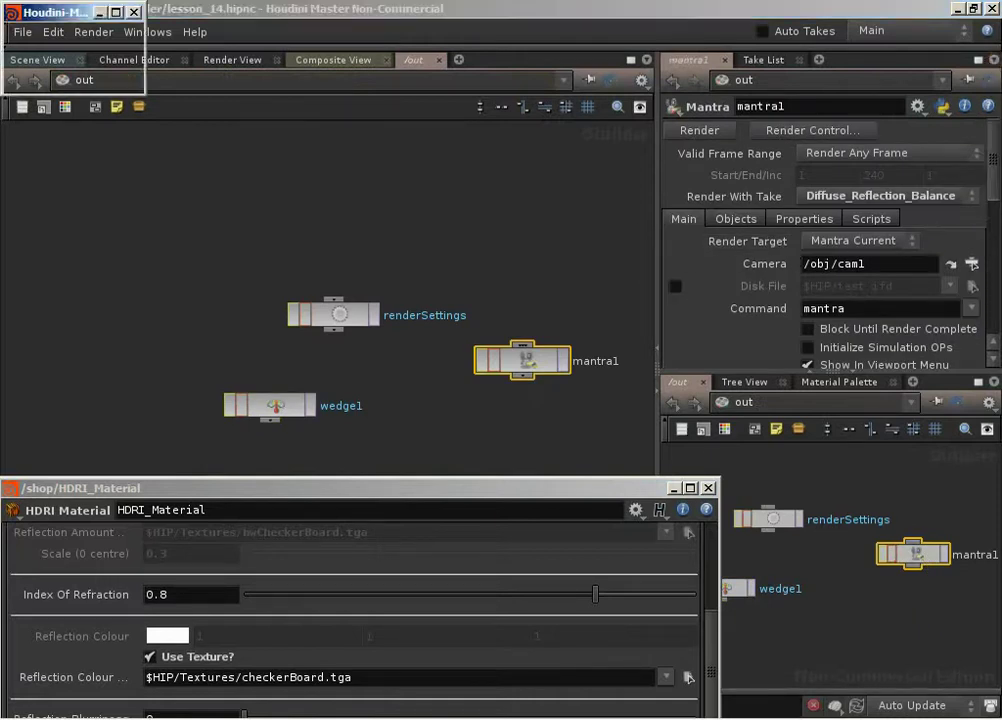
Tear mantra1's parameters off into a small floating panel parked bottom-right
drag(36, 128, 32, 100)
right_click(819, 633)
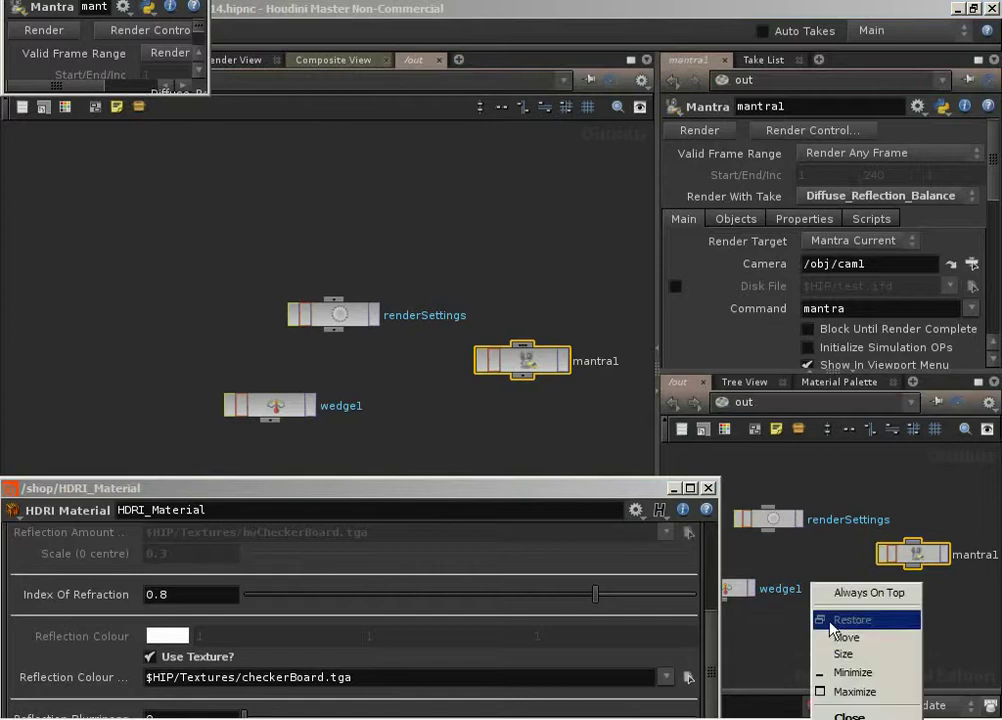
click(868, 640)
drag(719, 456, 857, 527)
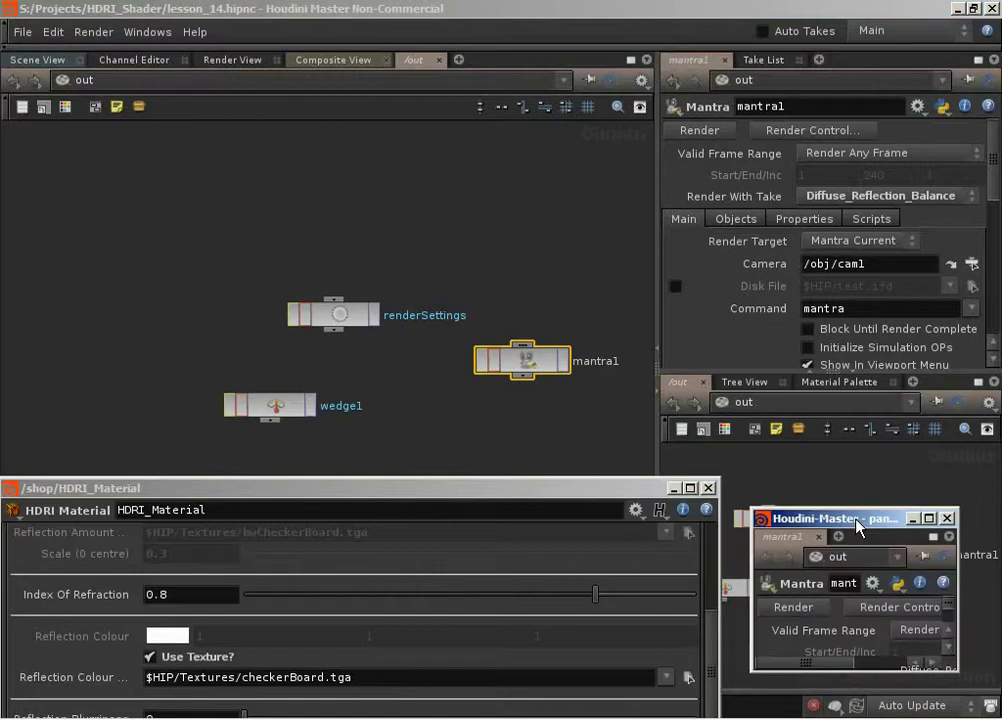
Render with mantra1 and enter the /img/img1 compositing network in Composite View
click(801, 608)
click(333, 60)
drag(565, 492, 586, 552)
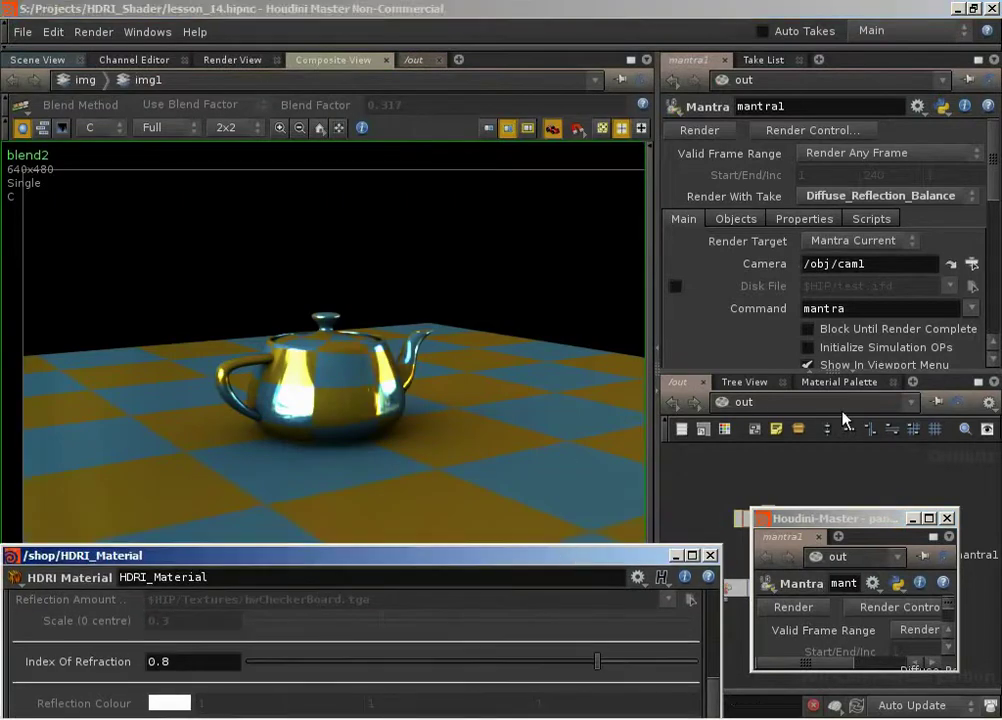
click(780, 402)
click(828, 456)
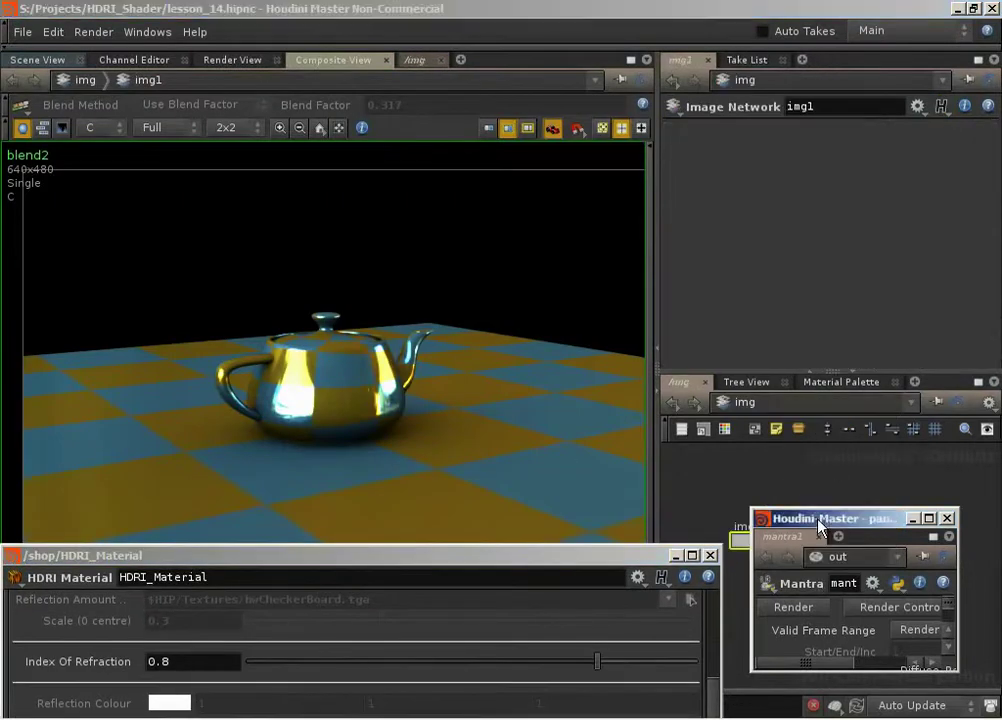
drag(818, 522, 856, 601)
double_click(745, 540)
middle_drag(785, 511, 857, 465)
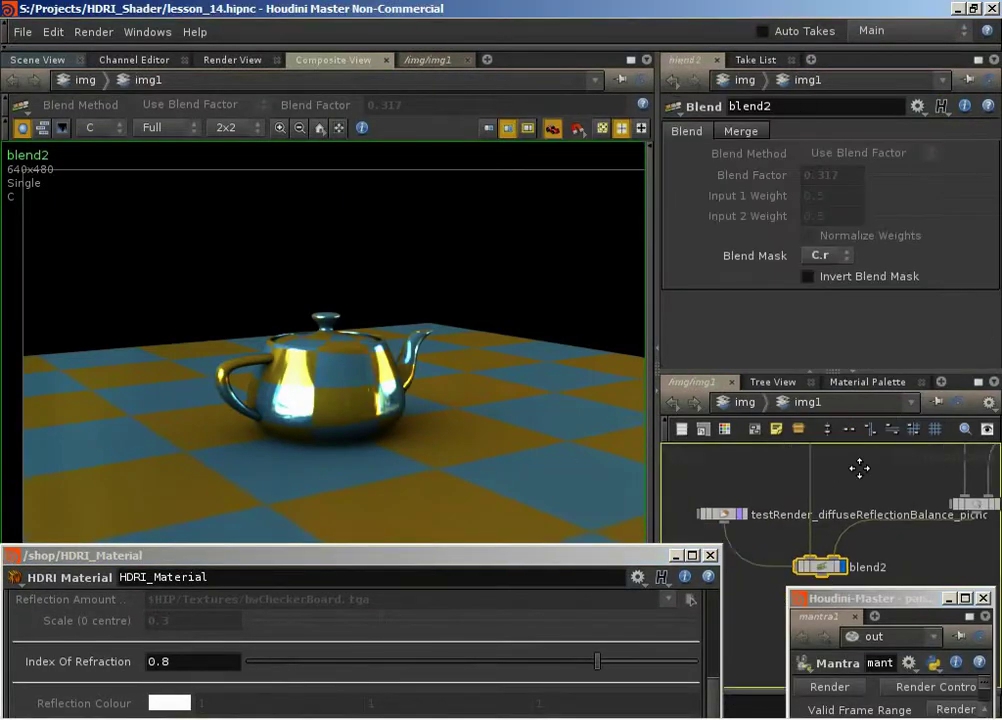
After rendering, reload the testRender File node's sequence and display its image
key(ctrl+shift+Escape)
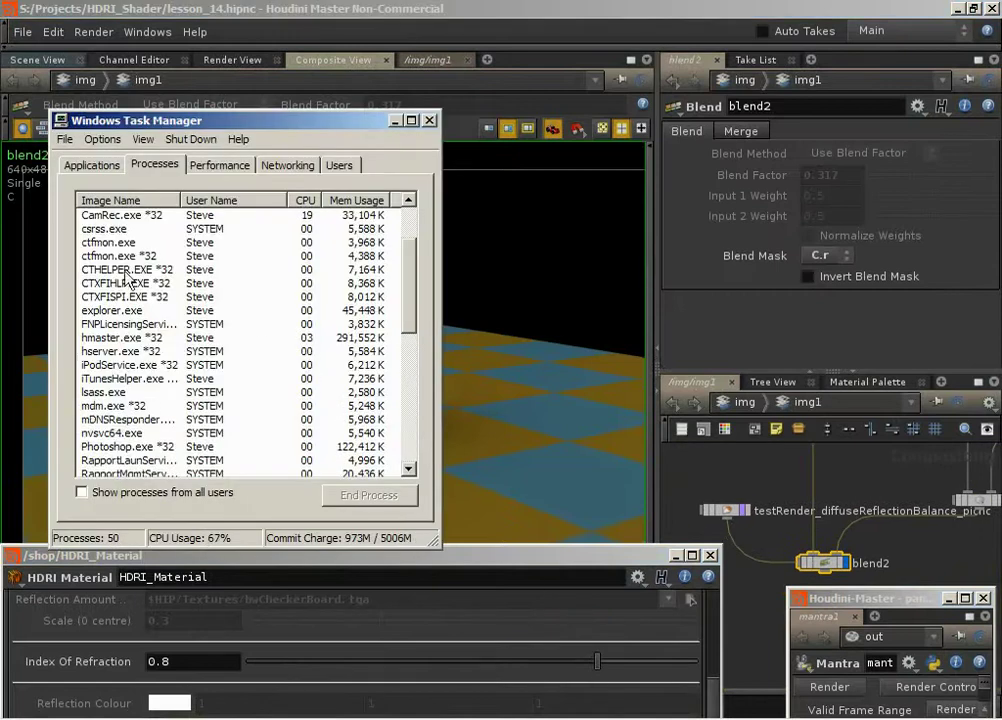
scroll(134, 260, down, 1)
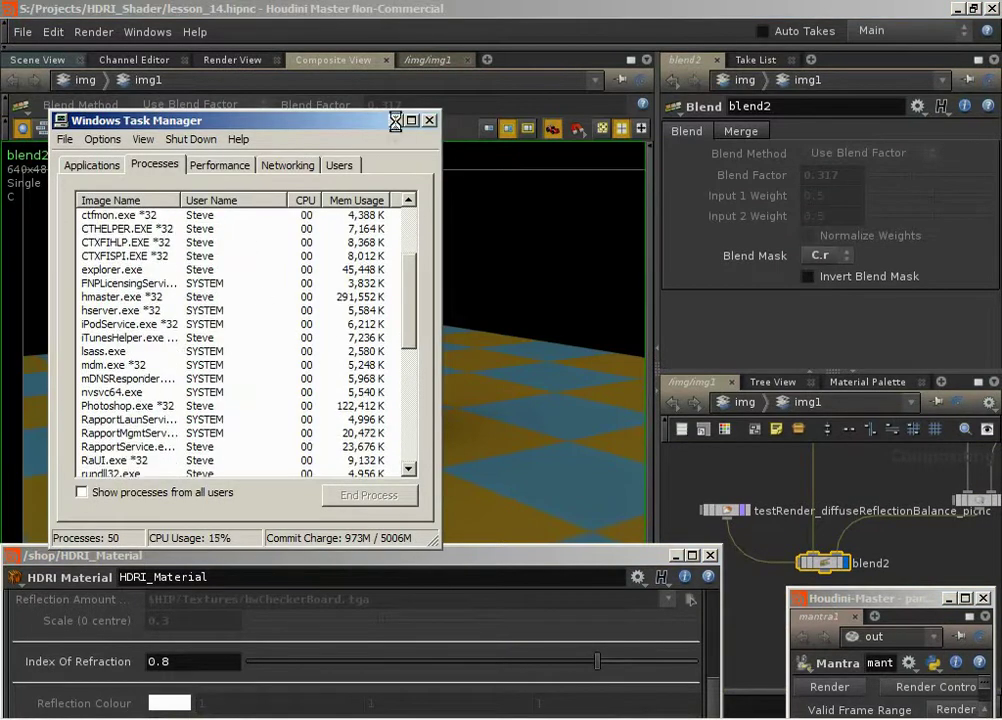
click(428, 120)
click(731, 508)
click(855, 265)
click(746, 511)
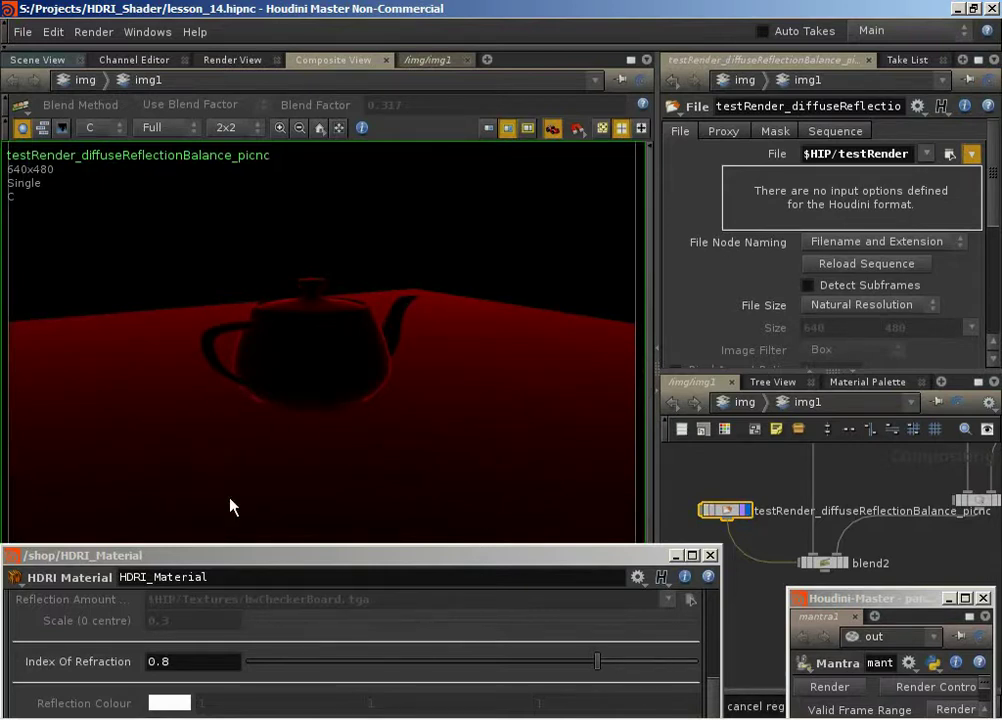
middle_drag(443, 385, 425, 412)
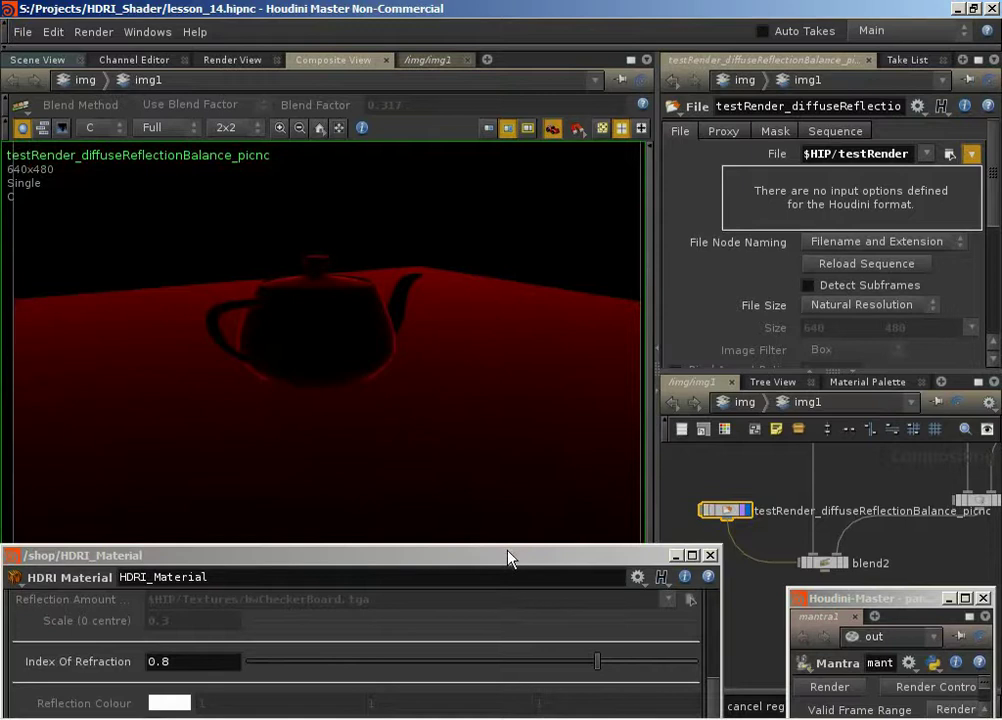
Move the material window aside and view only the red channel of testRender
drag(510, 555, 535, 693)
middle_drag(251, 516, 197, 565)
mouse_move(383, 298)
middle_down()
mouse_move(369, 358)
mouse_move(380, 320)
middle_up()
drag(145, 688, 130, 704)
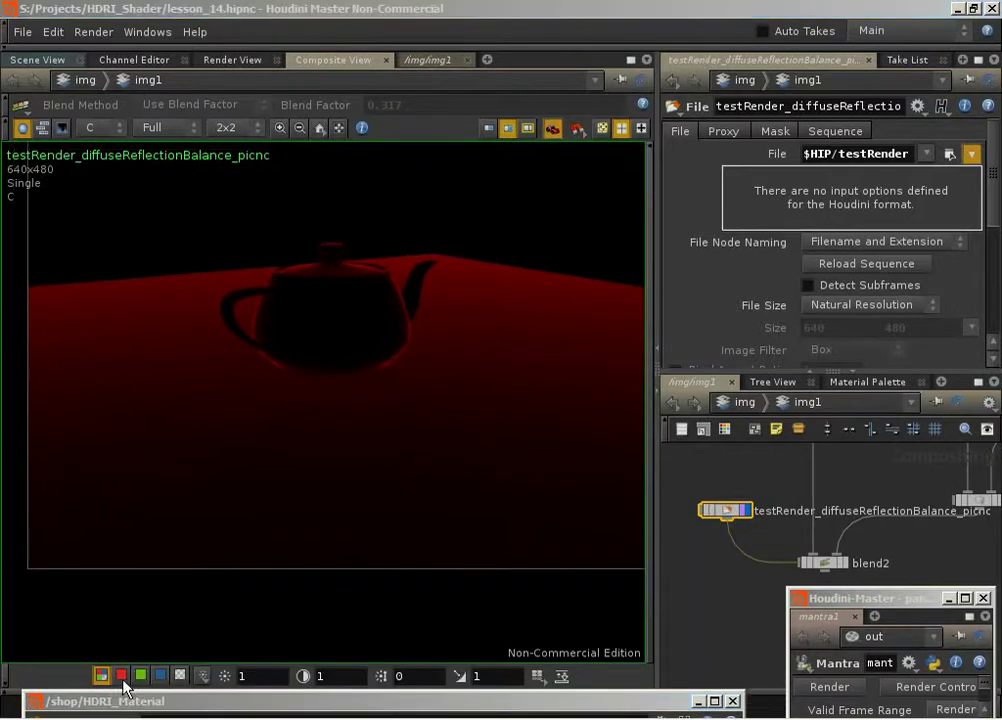
click(121, 676)
middle_drag(385, 331, 334, 376)
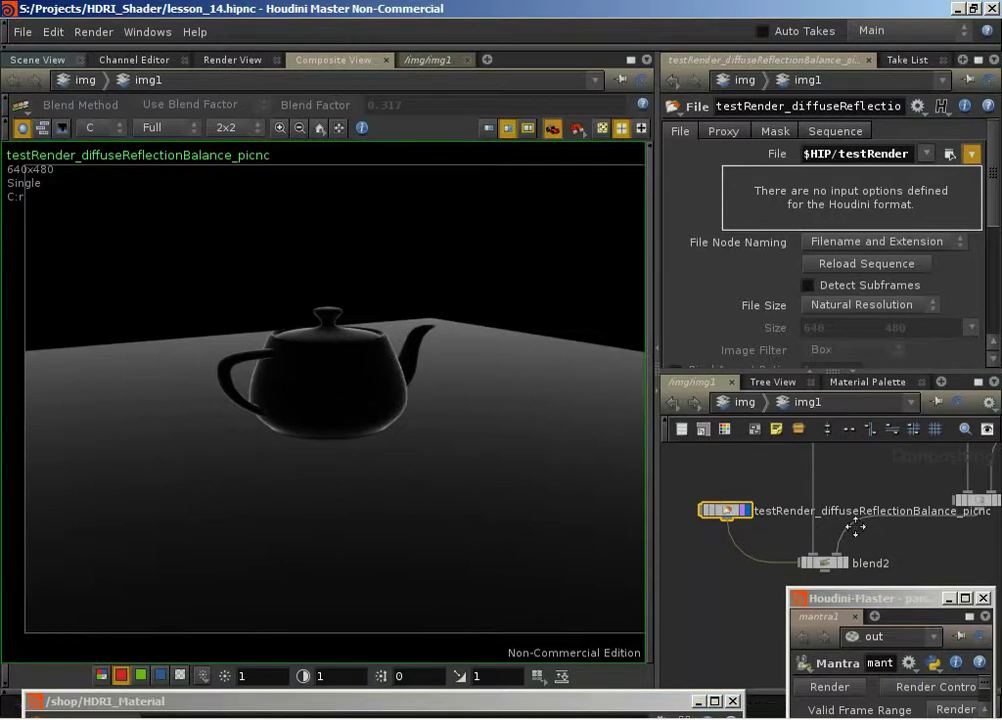
middle_drag(875, 532, 832, 515)
Display and select blend2, returning the viewer to full RGB channels
click(786, 548)
click(782, 547)
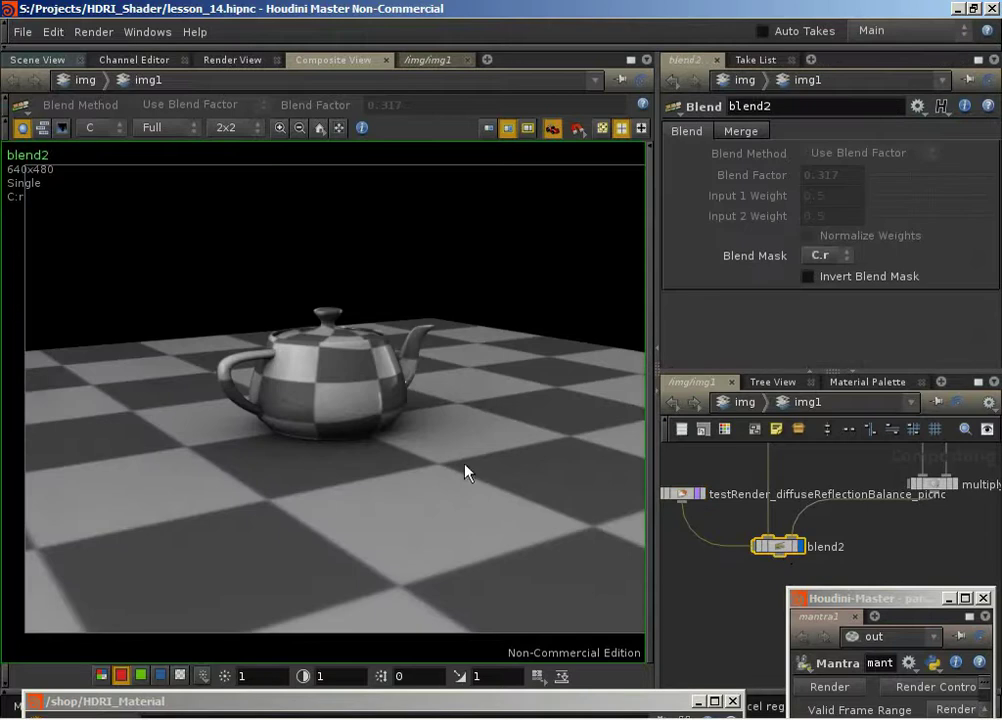
click(101, 676)
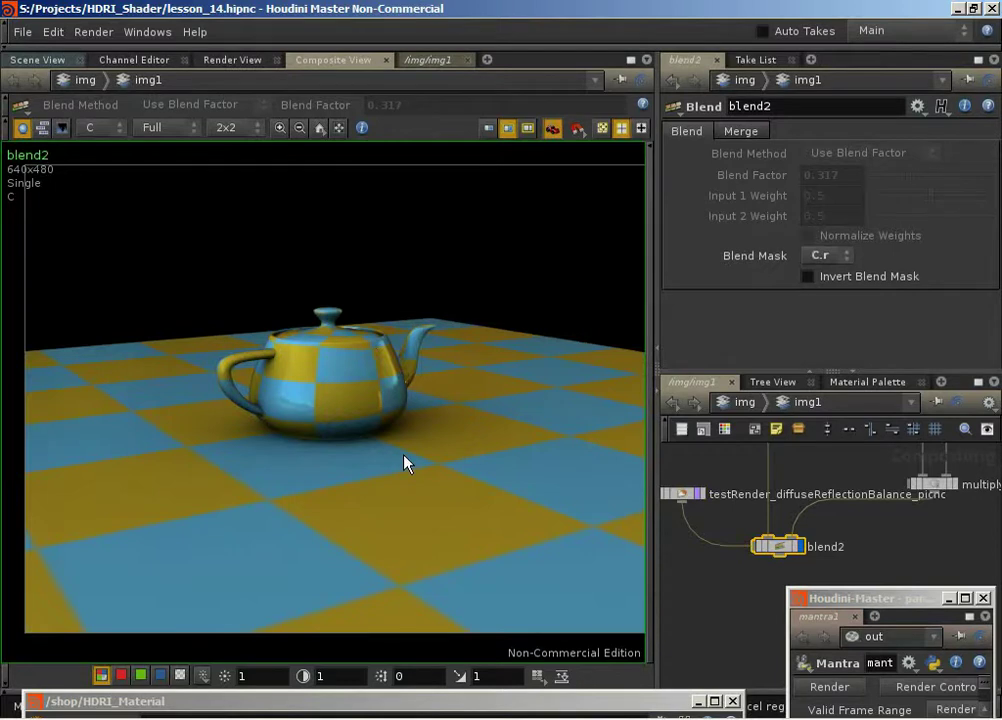
Set Index Of Refraction to .666667 in the material parameter window
double_click(640, 703)
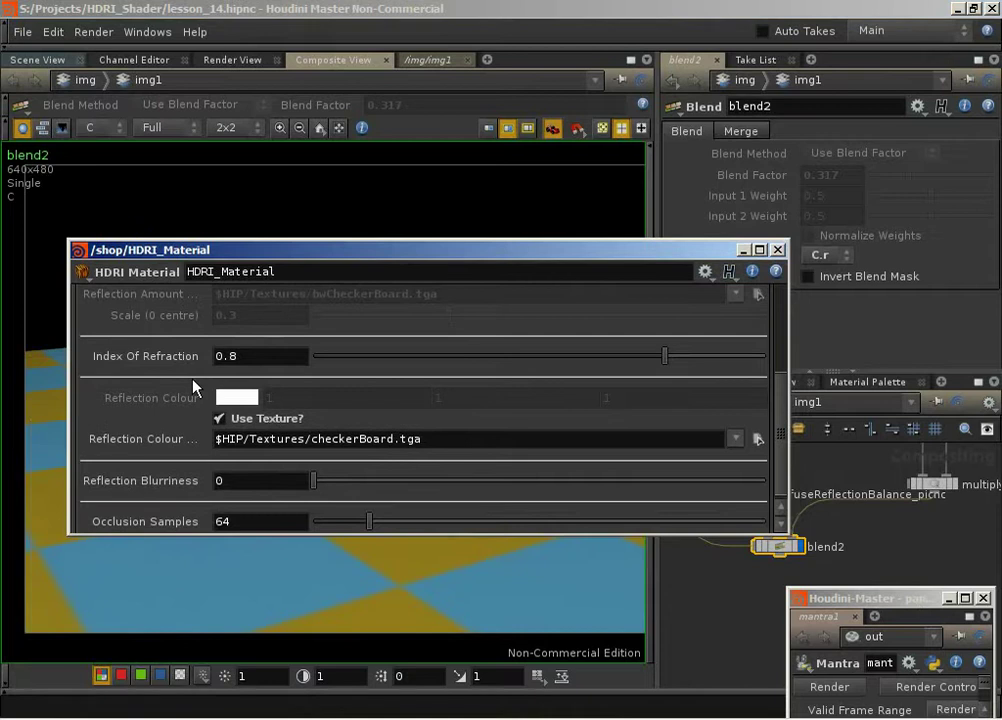
click(214, 356)
text(.666667)
key(Return)
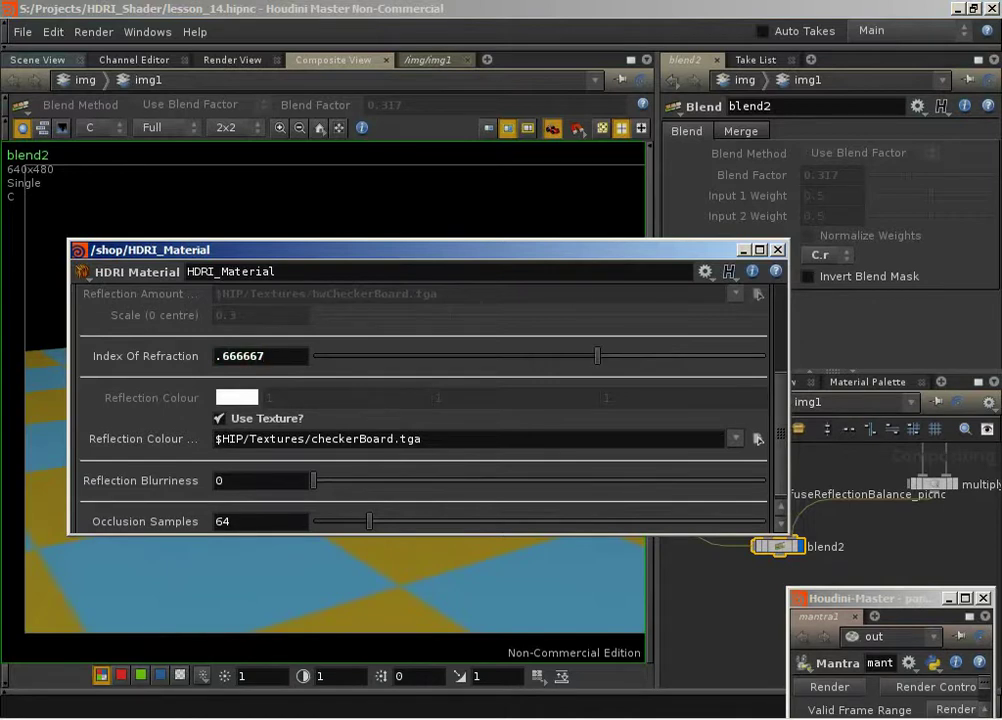
Once mantra finishes rendering, reload the testRender image and select blend2 to view it
key(ctrl+shift+Escape)
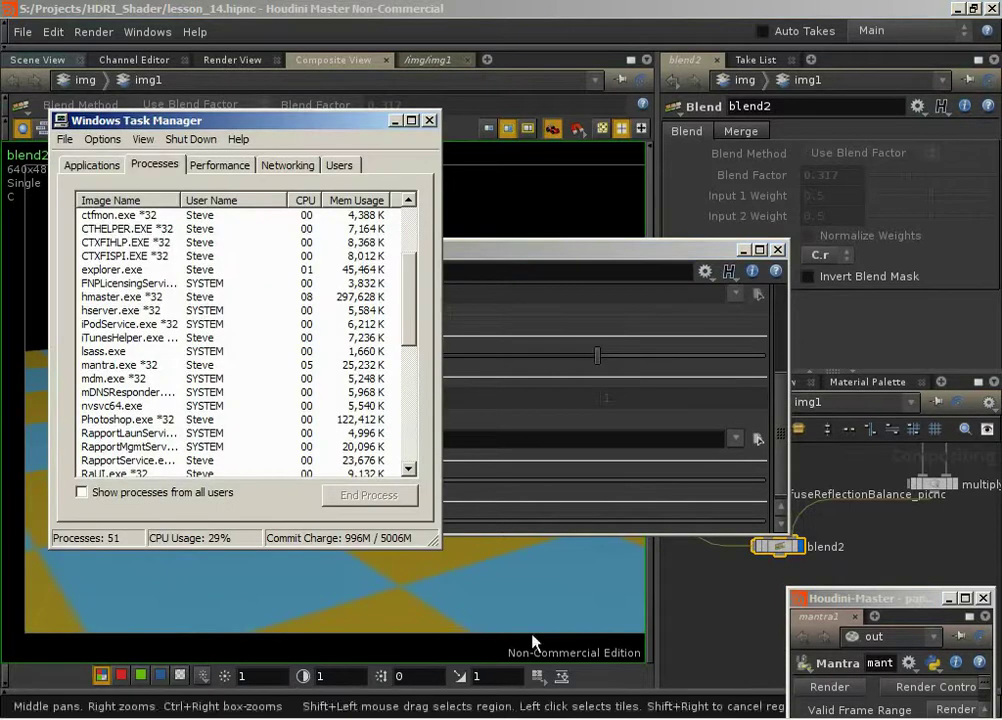
click(150, 365)
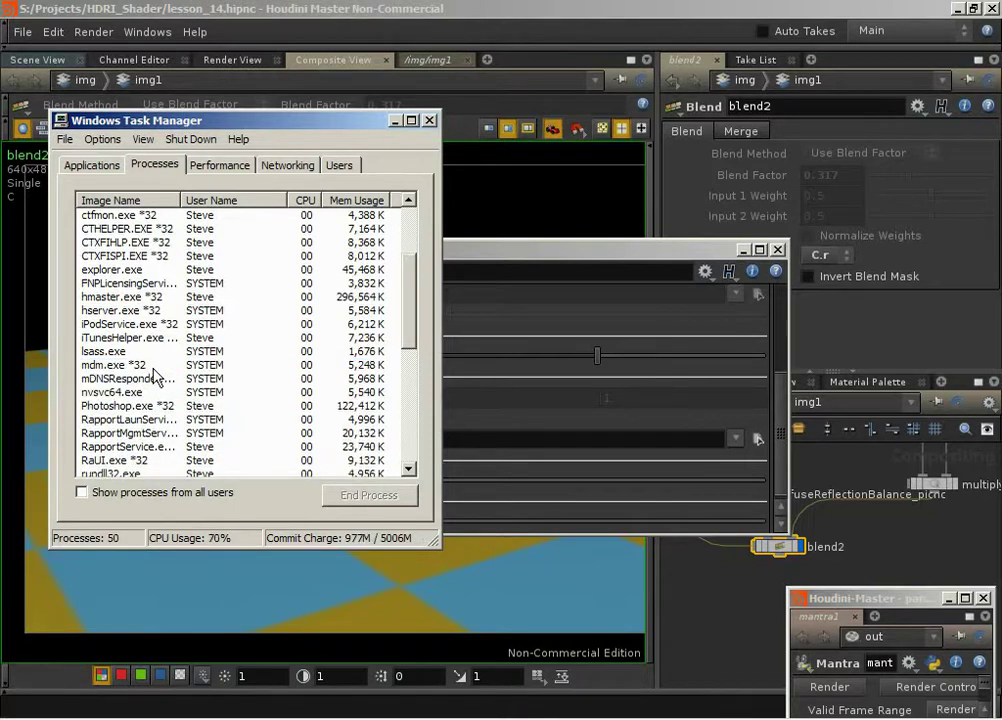
click(393, 120)
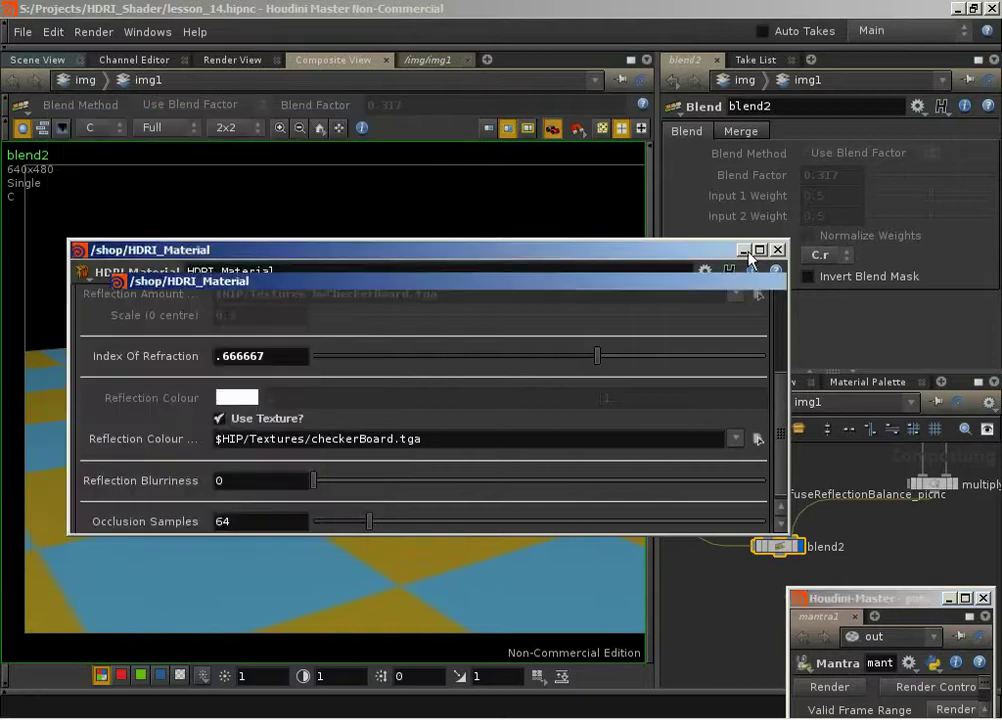
click(586, 196)
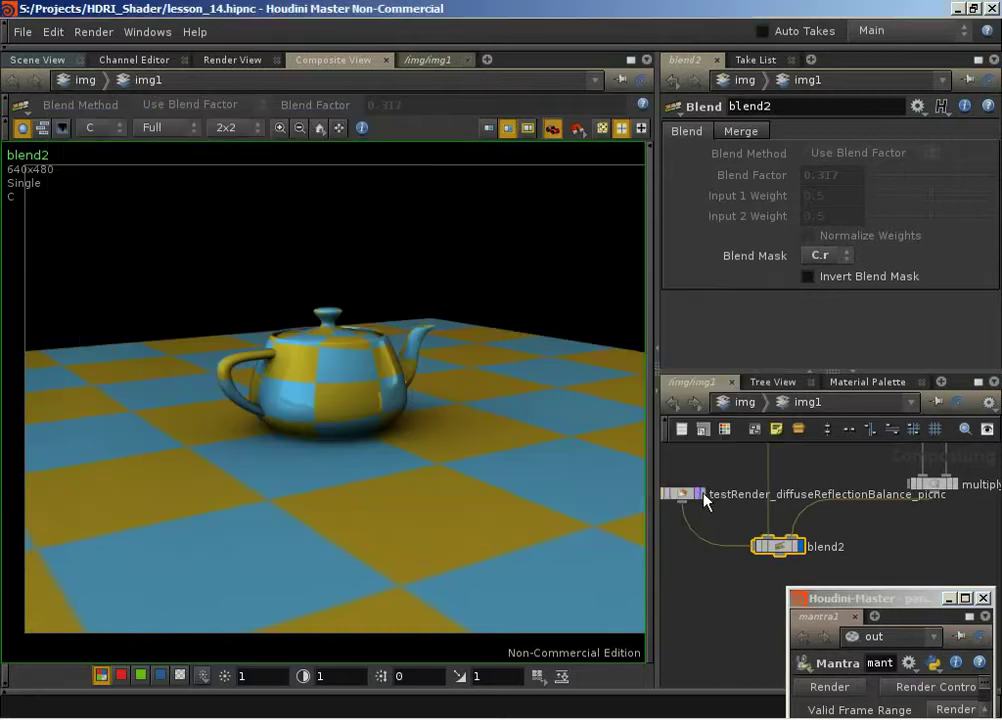
click(692, 495)
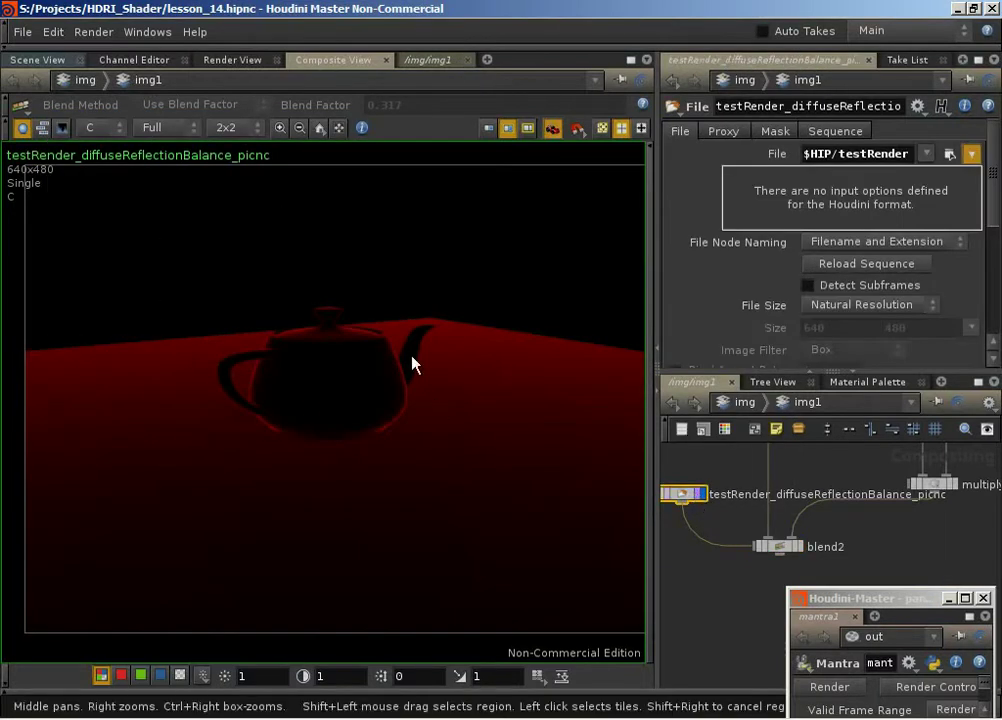
click(815, 265)
click(795, 553)
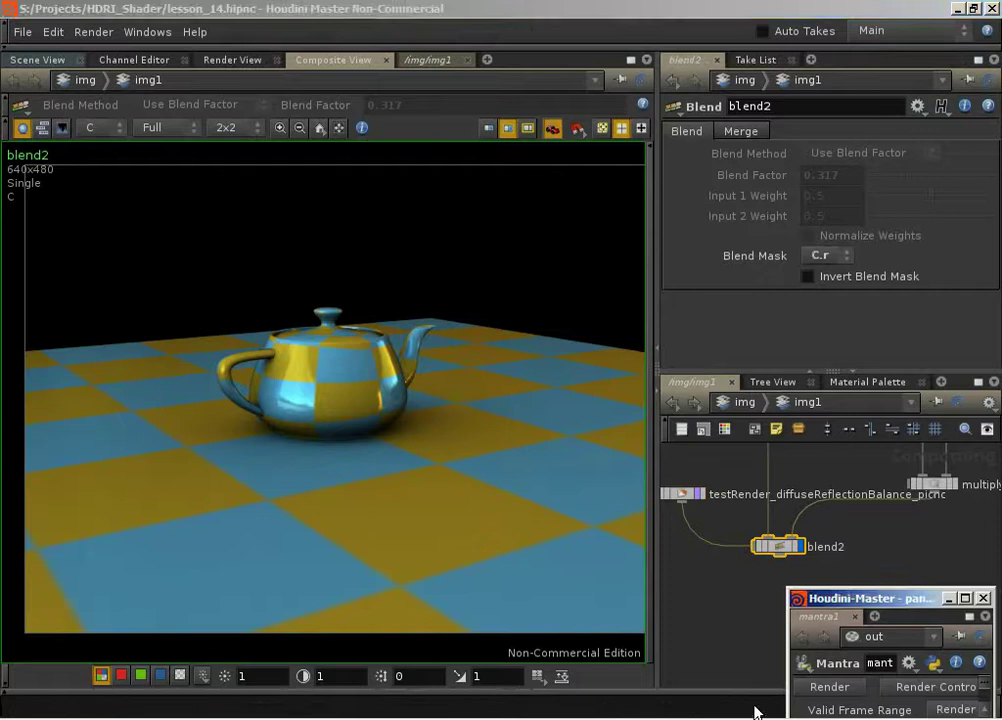
Change Index Of Refraction to .752
double_click(224, 358)
text(.752)
key(Return)
After the mantra render completes, reload the testRender sequence and view blend2's composite
key(ctrl+shift+Escape)
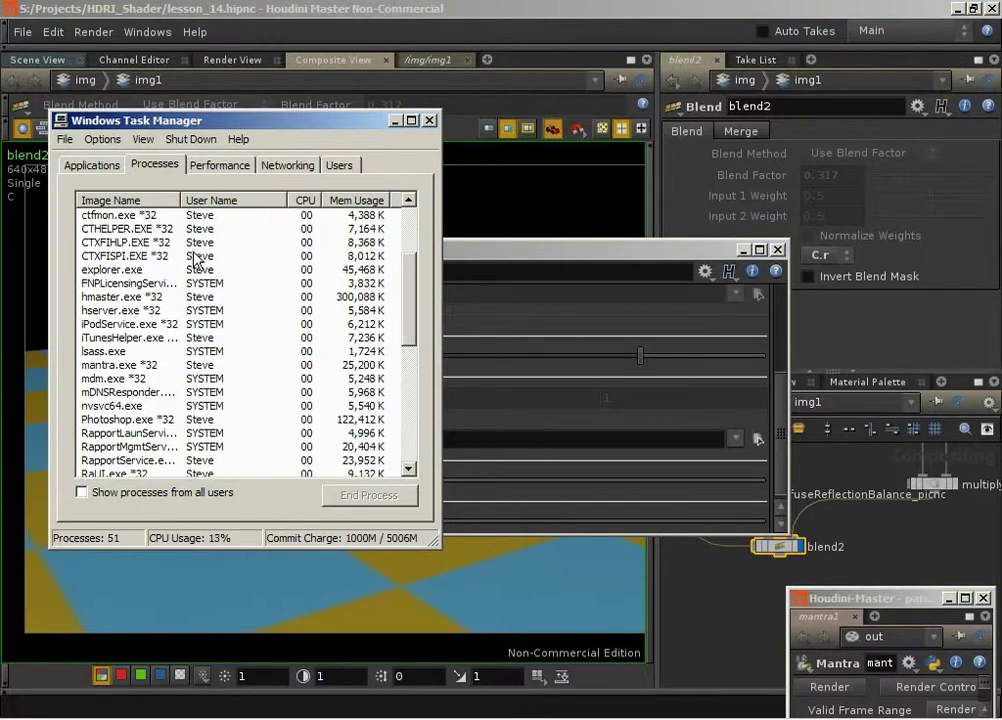
click(137, 366)
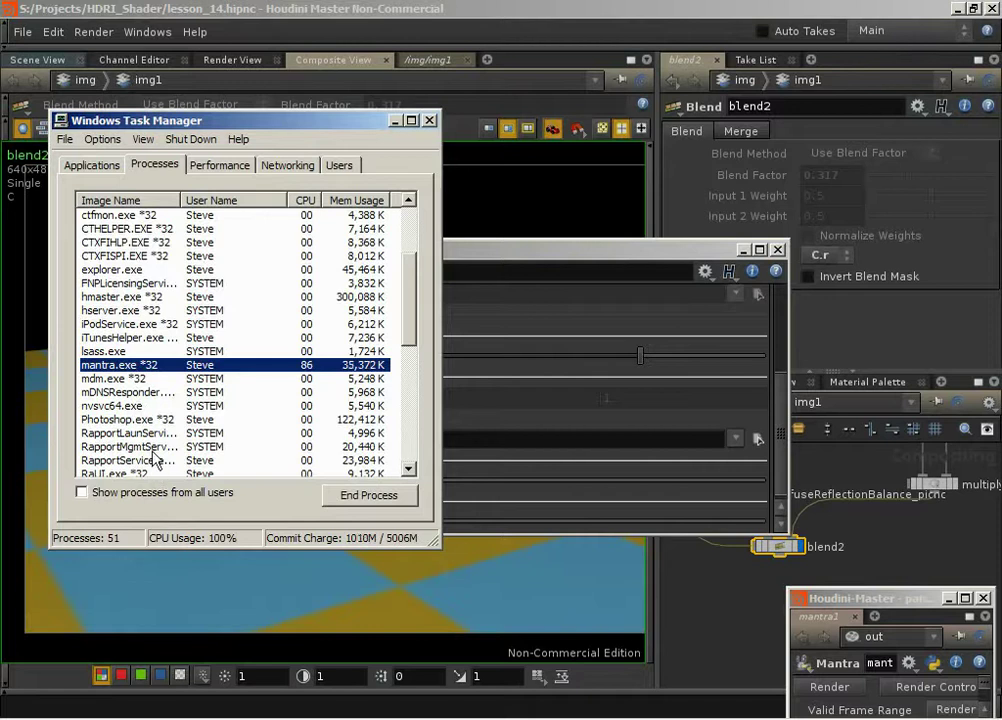
click(401, 119)
click(778, 250)
click(685, 495)
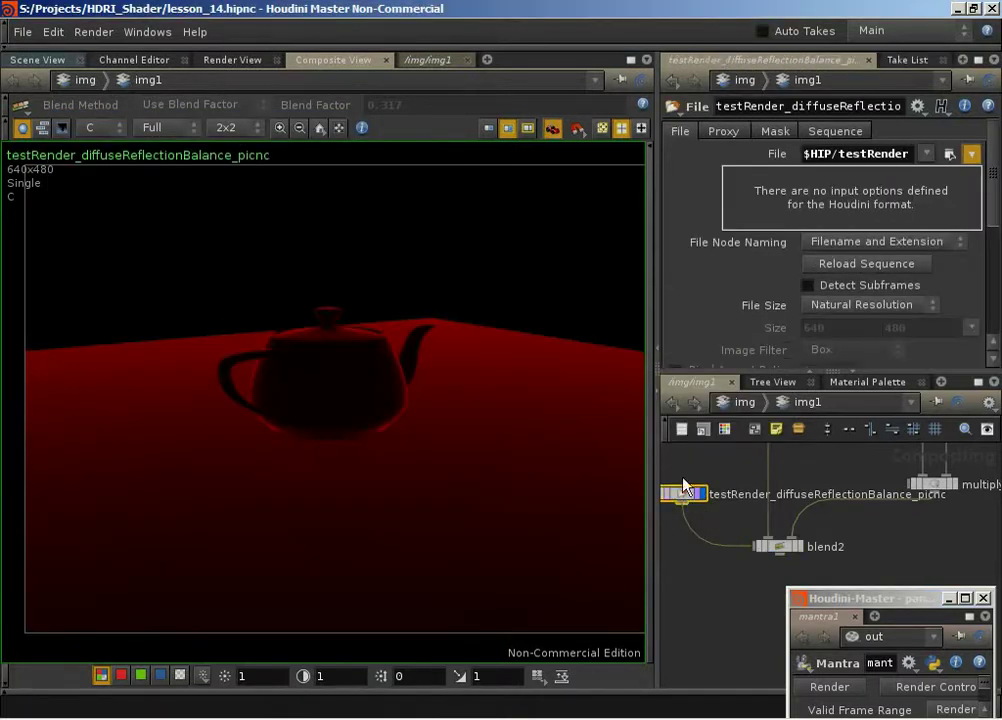
click(853, 266)
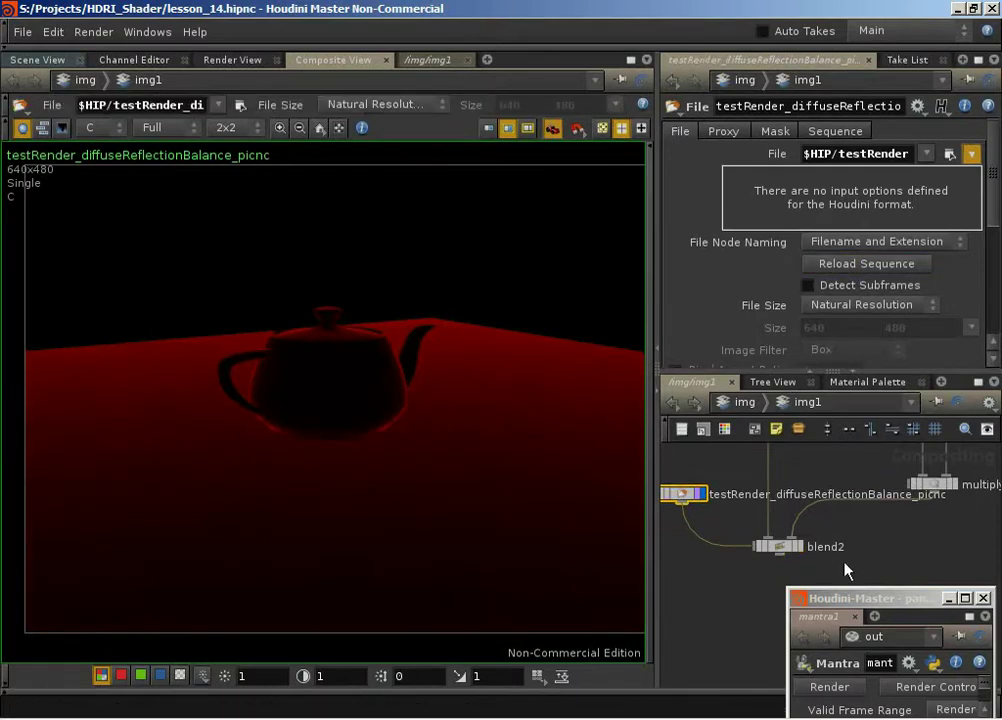
click(804, 551)
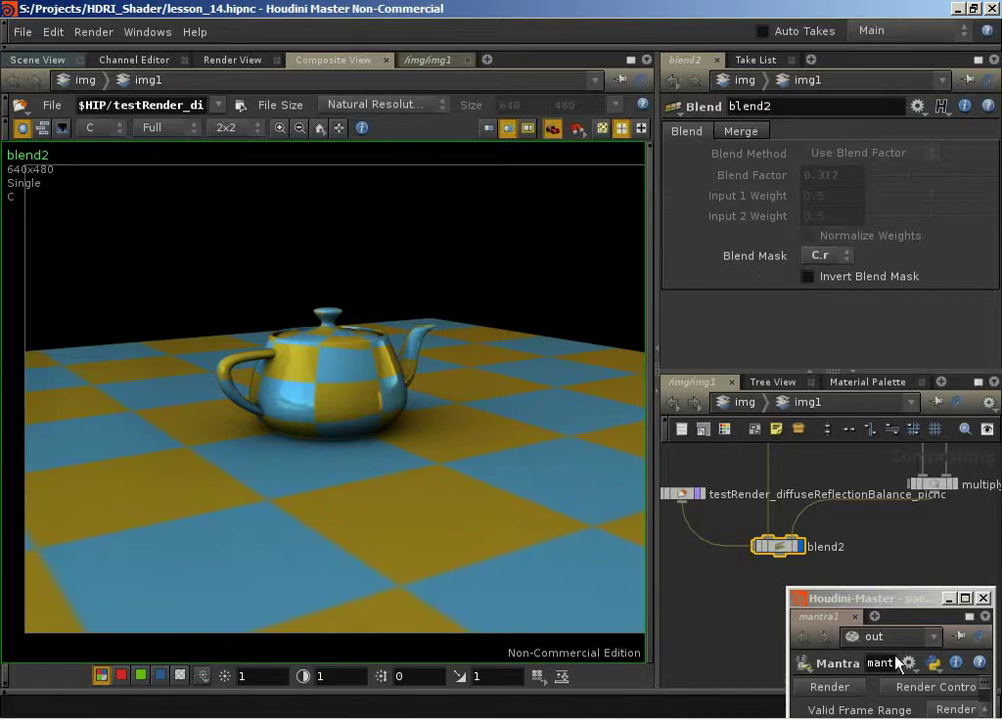
Set Index Of Refraction to .2 and start a new Mantra render, monitoring the mantra process
key(alt+Tab)
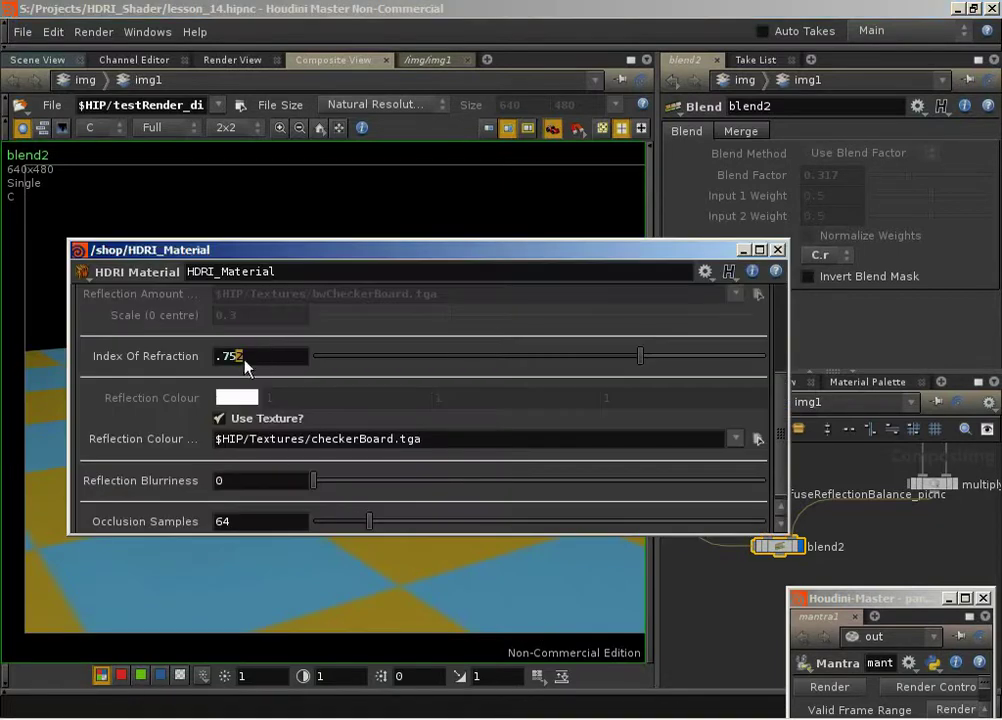
text(2)
key(Return)
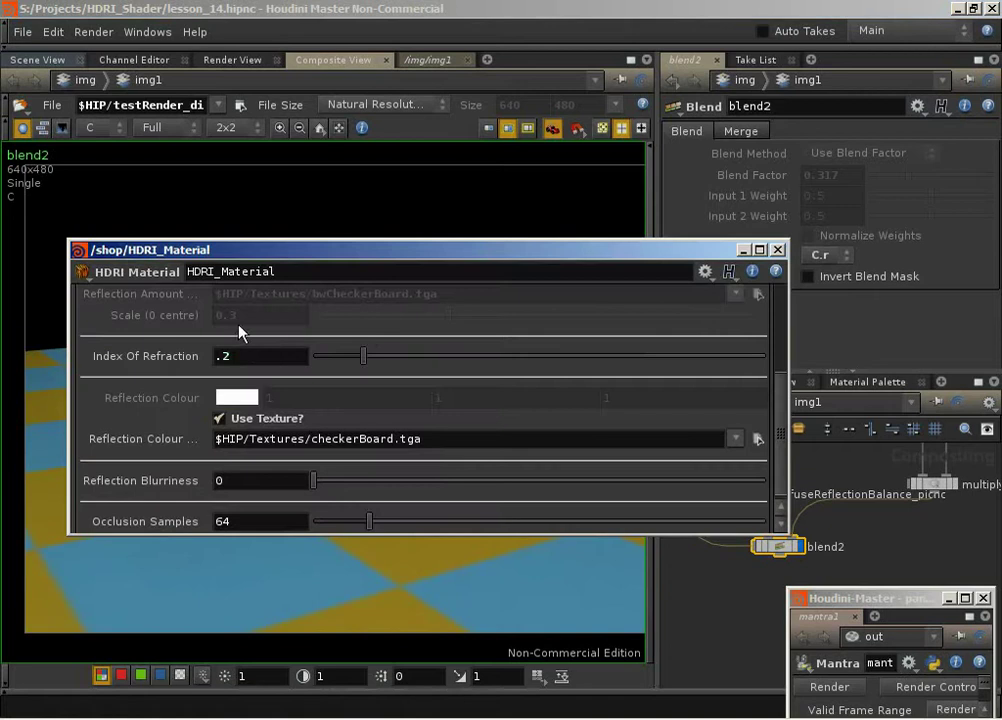
click(829, 687)
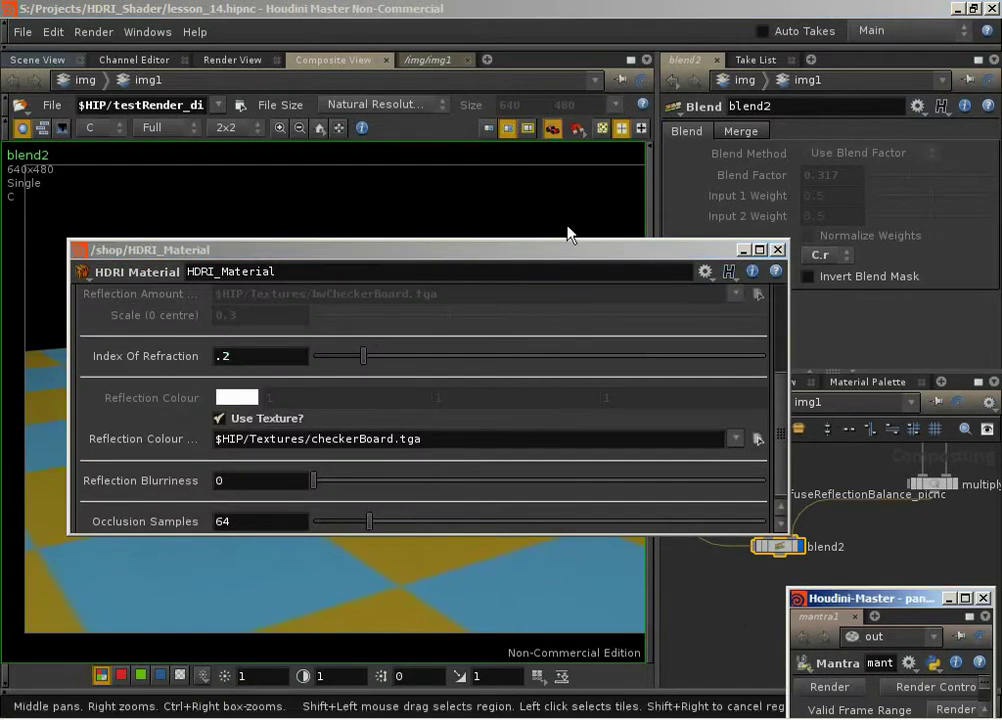
key(ctrl+shift+Escape)
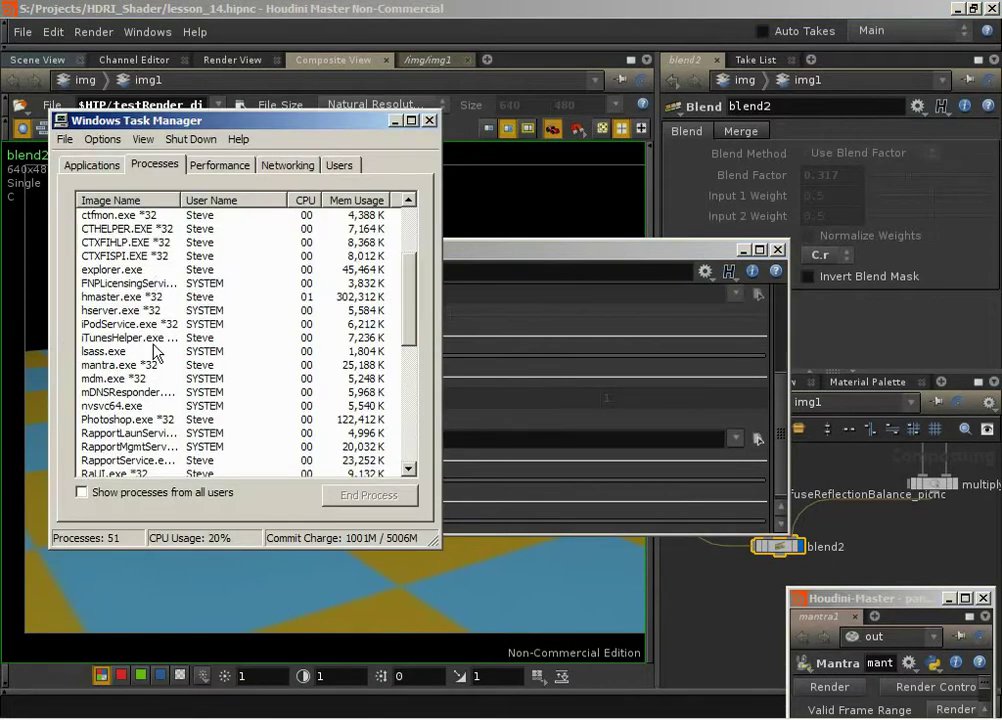
click(150, 365)
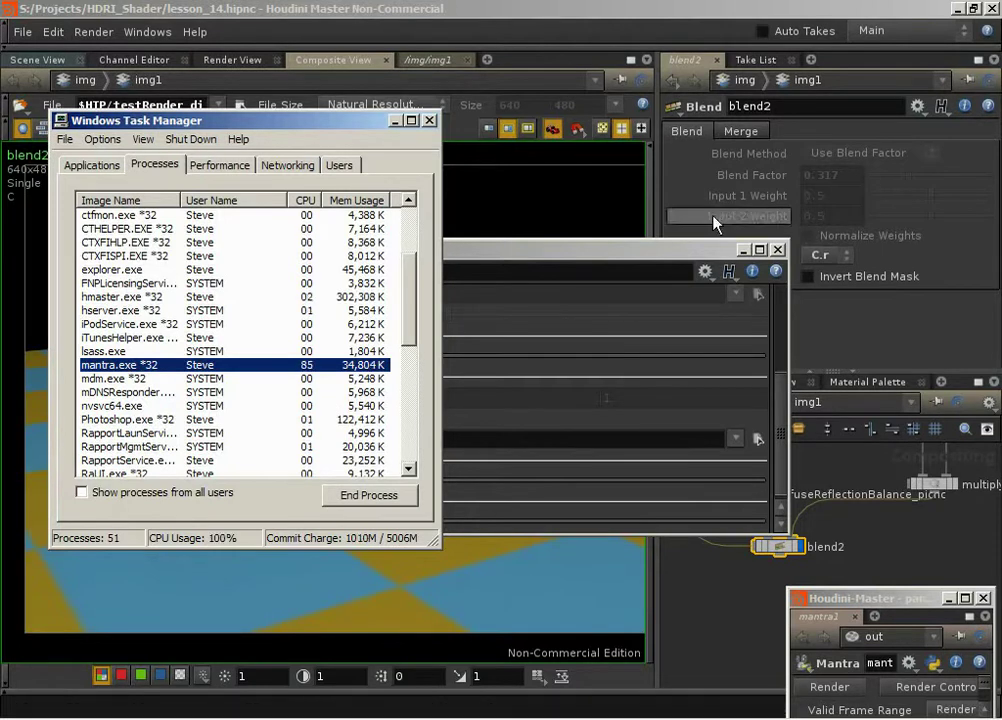
Reload the testRender image and view the chrome-like teapot in the blend2 composite
click(584, 193)
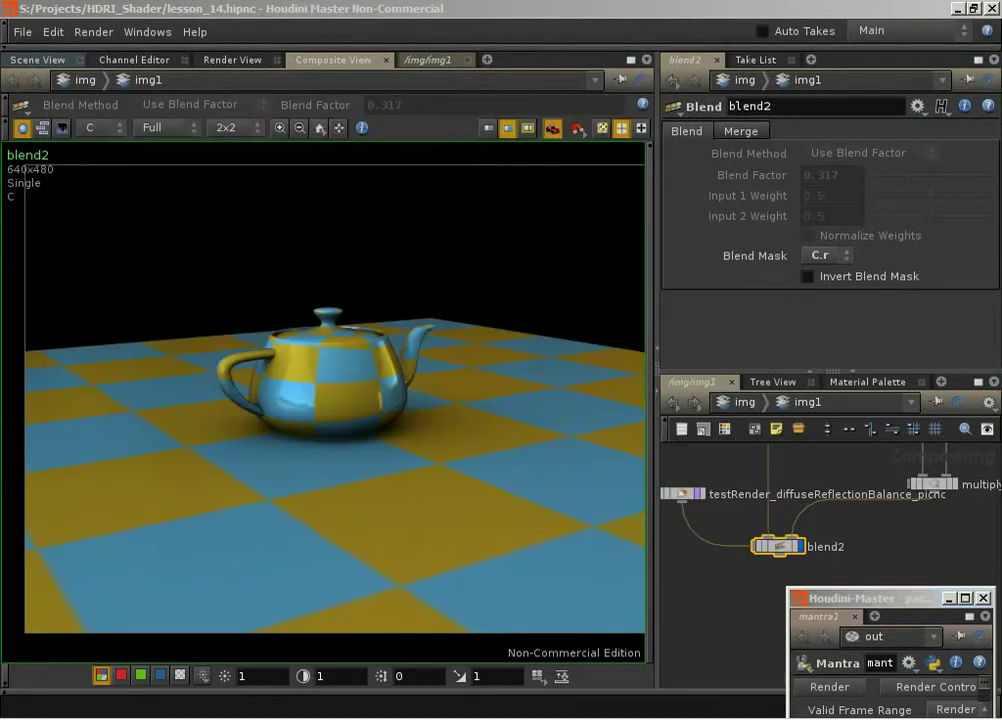
key(alt+Tab)
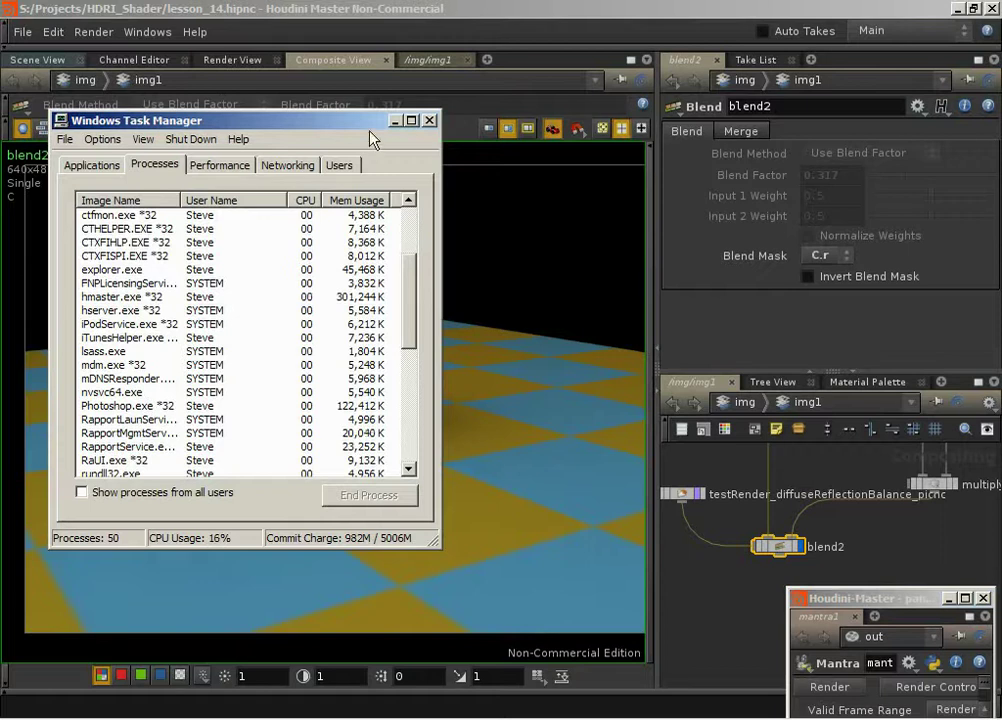
key(alt+Tab)
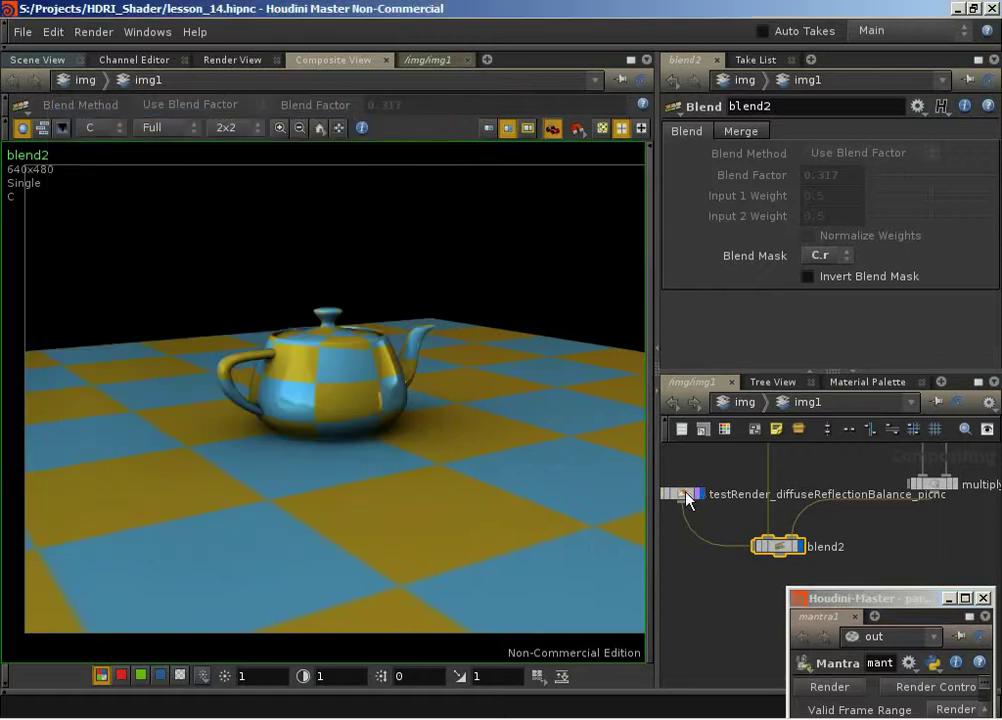
click(690, 493)
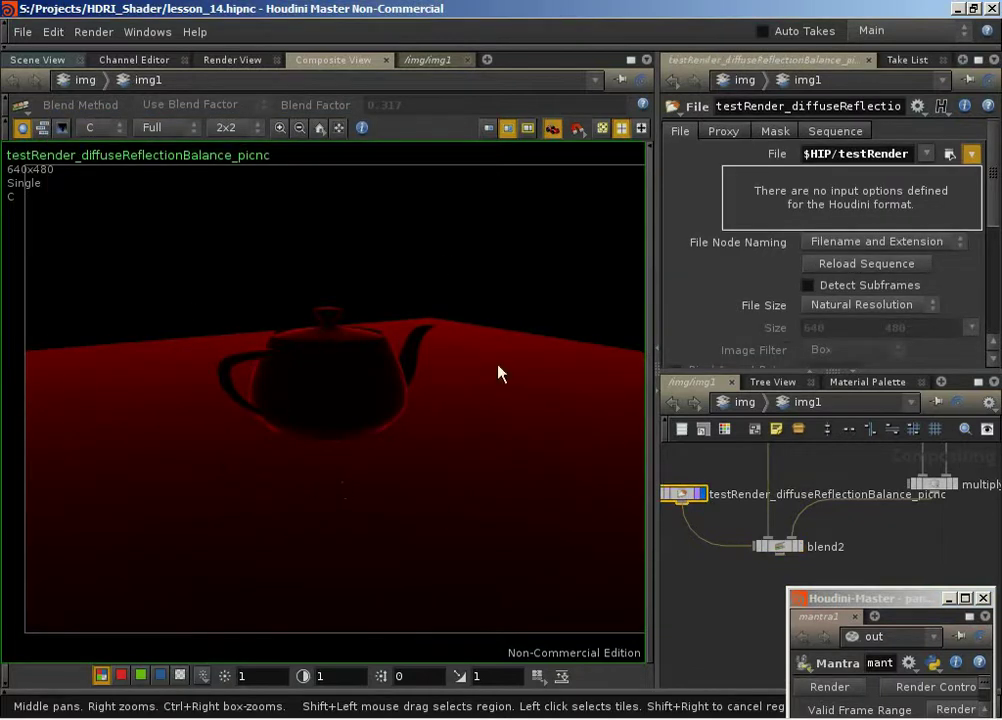
click(860, 265)
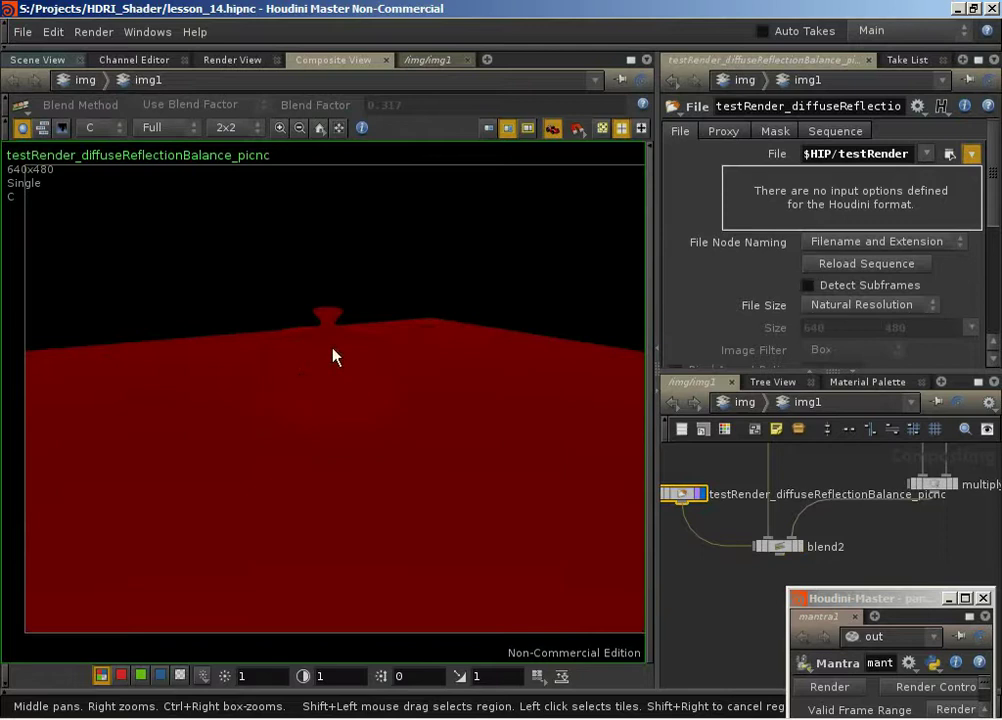
click(800, 546)
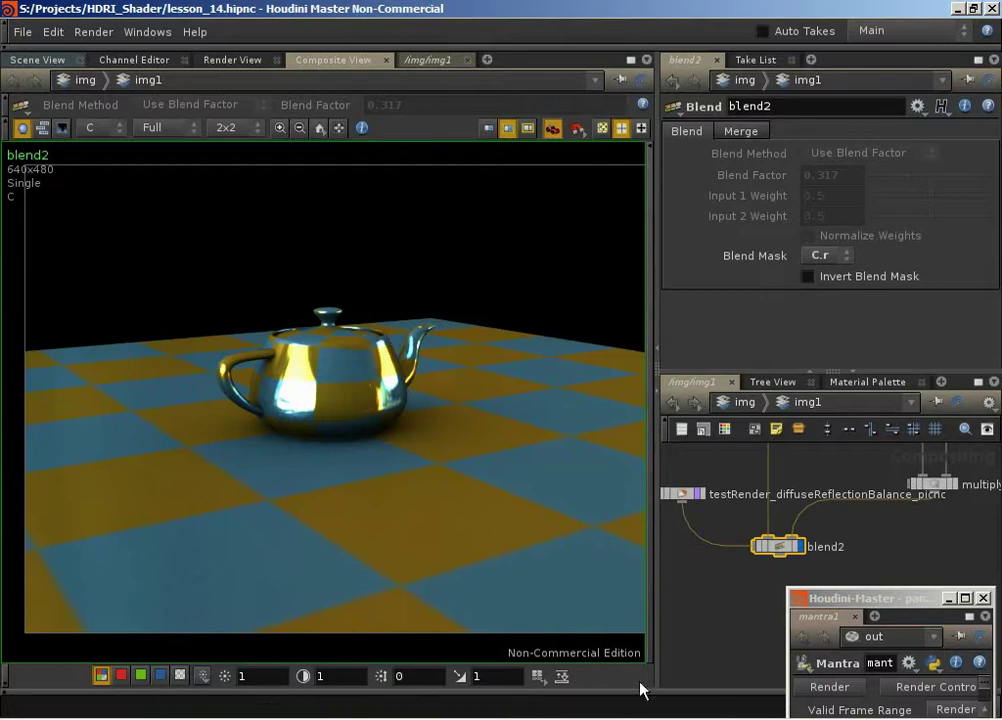
key(alt+Tab)
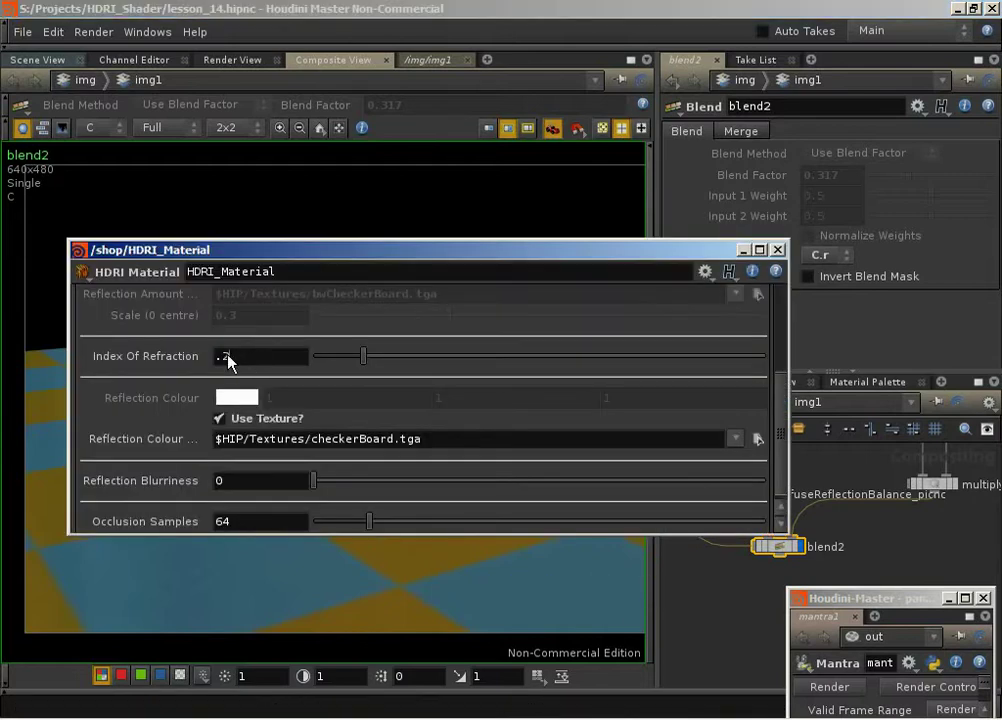
Restore Index Of Refraction to .66667 and re-render, watching the mantra process
text(66667)
key(Return)
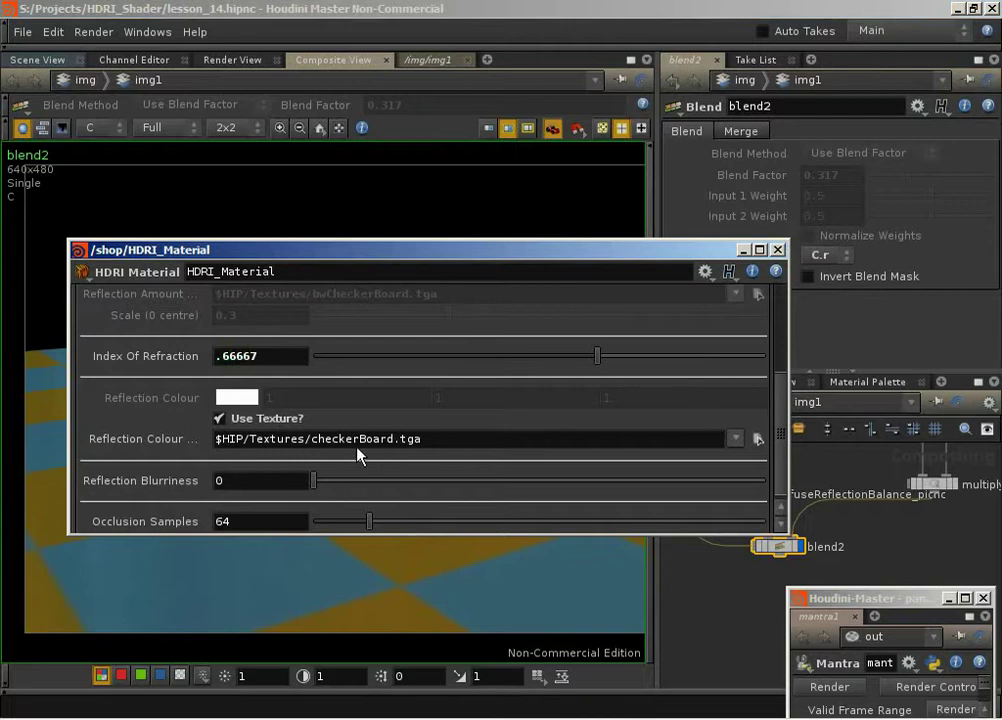
click(778, 249)
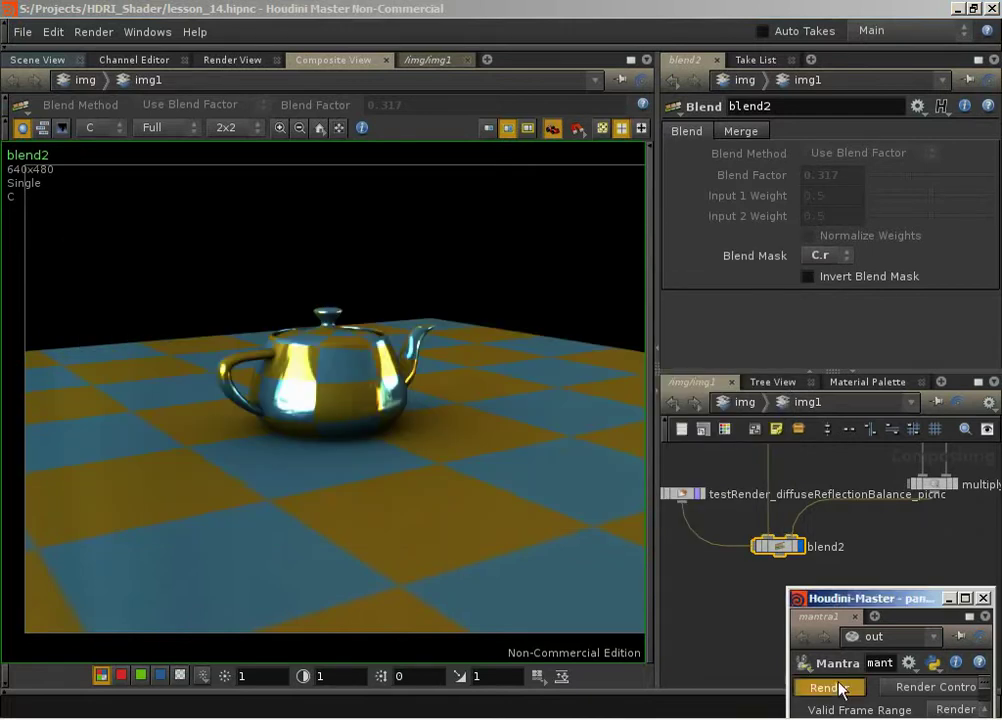
key(ctrl+shift+Escape)
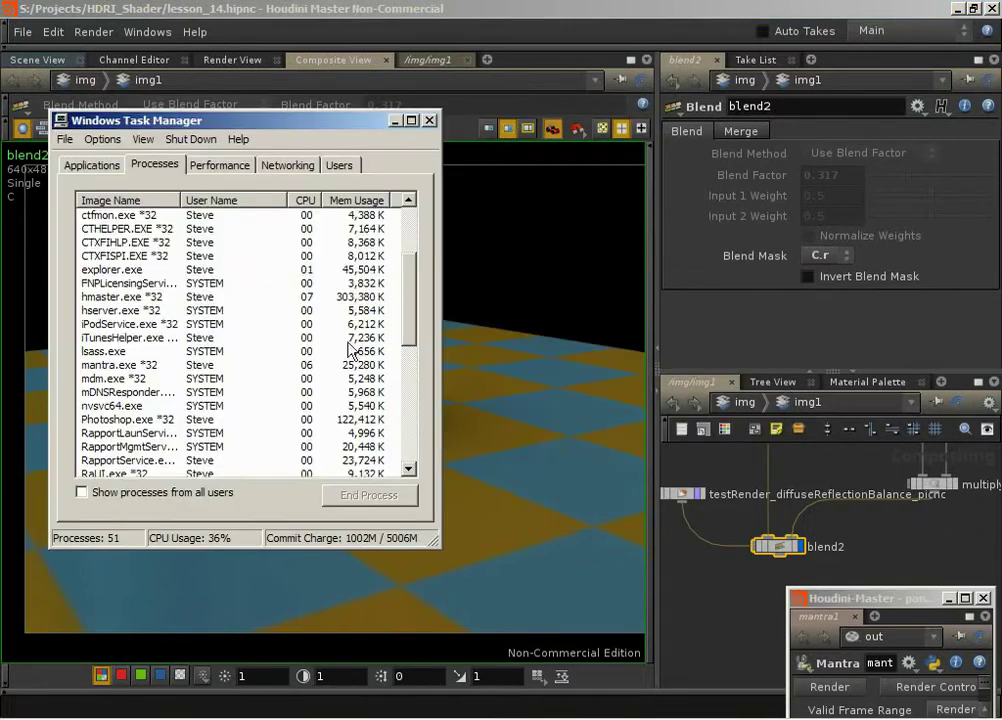
click(104, 366)
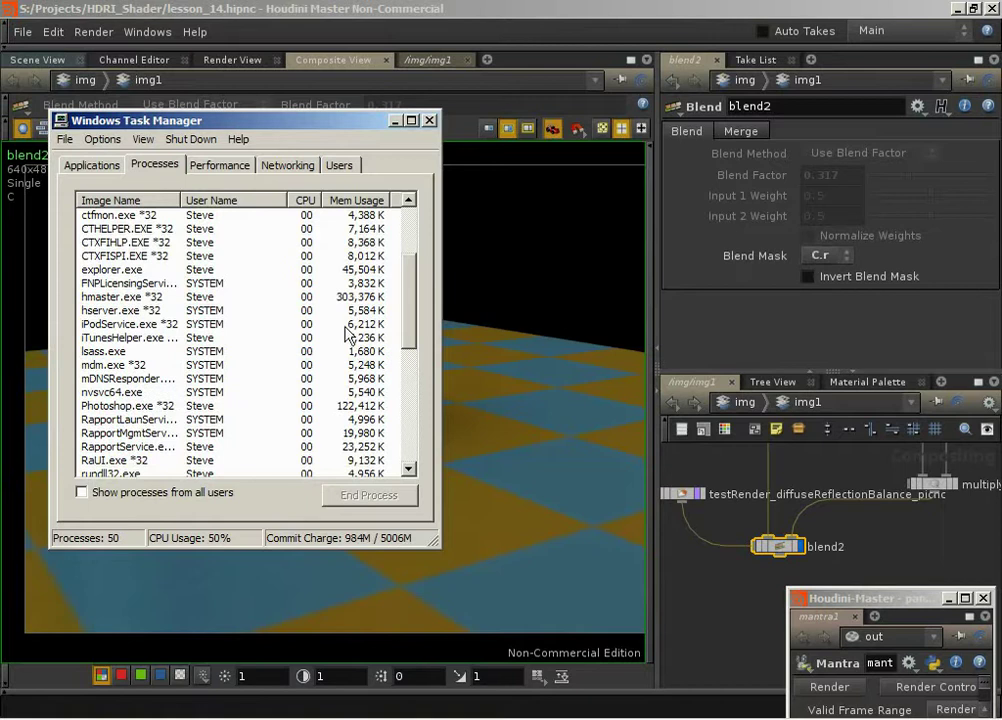
Show the refreshed testRender image, then view the checker-reflecting teapot in blend2
click(392, 120)
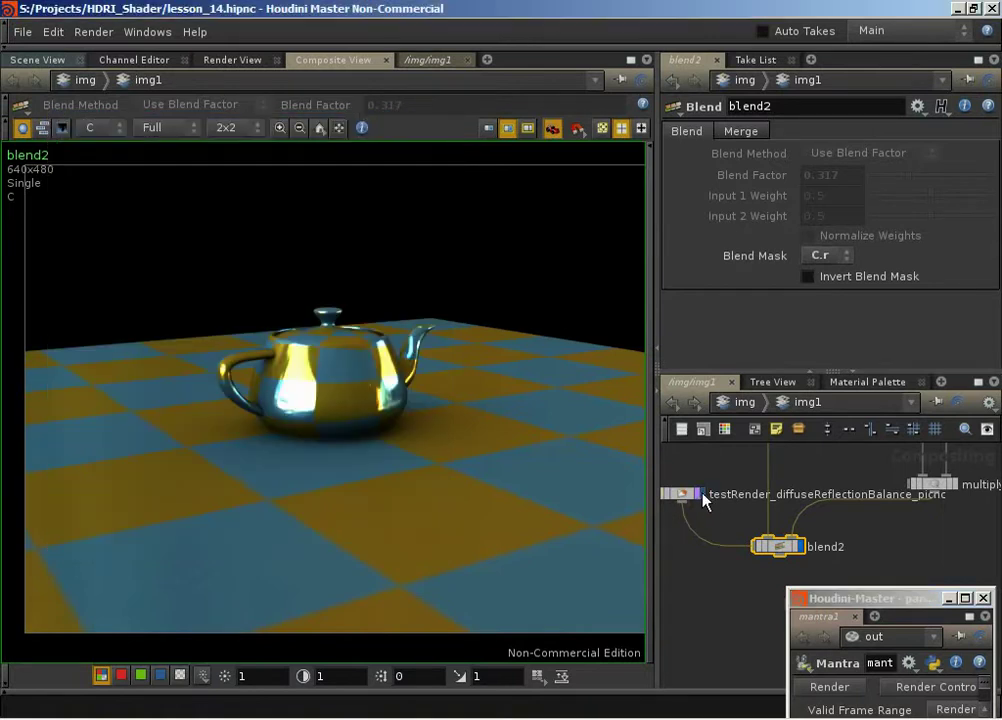
click(702, 494)
click(682, 495)
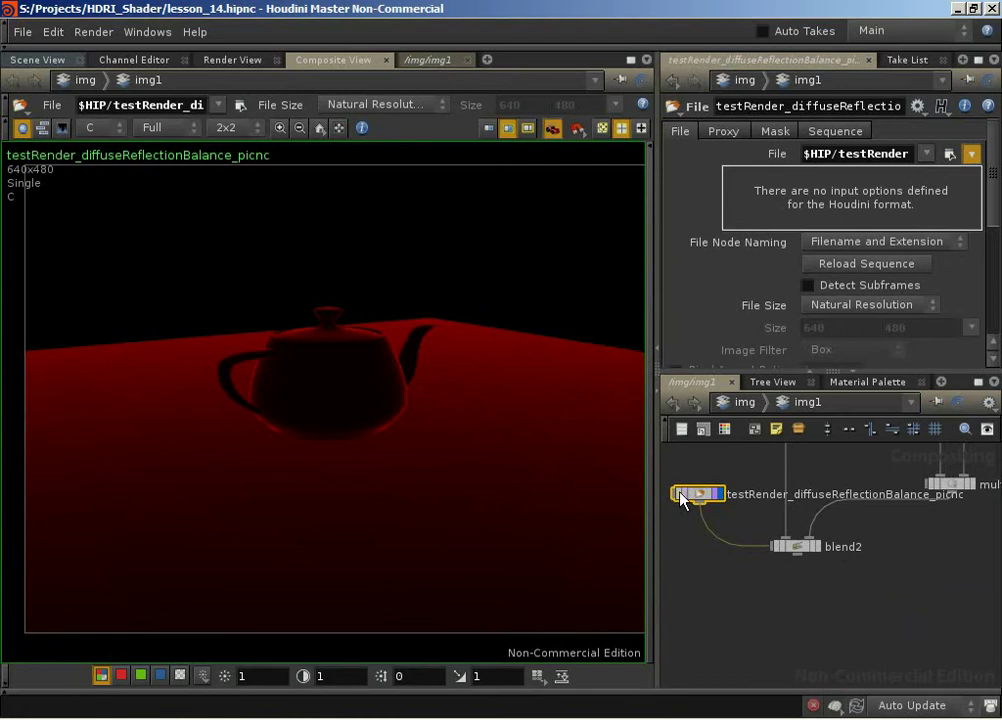
click(808, 555)
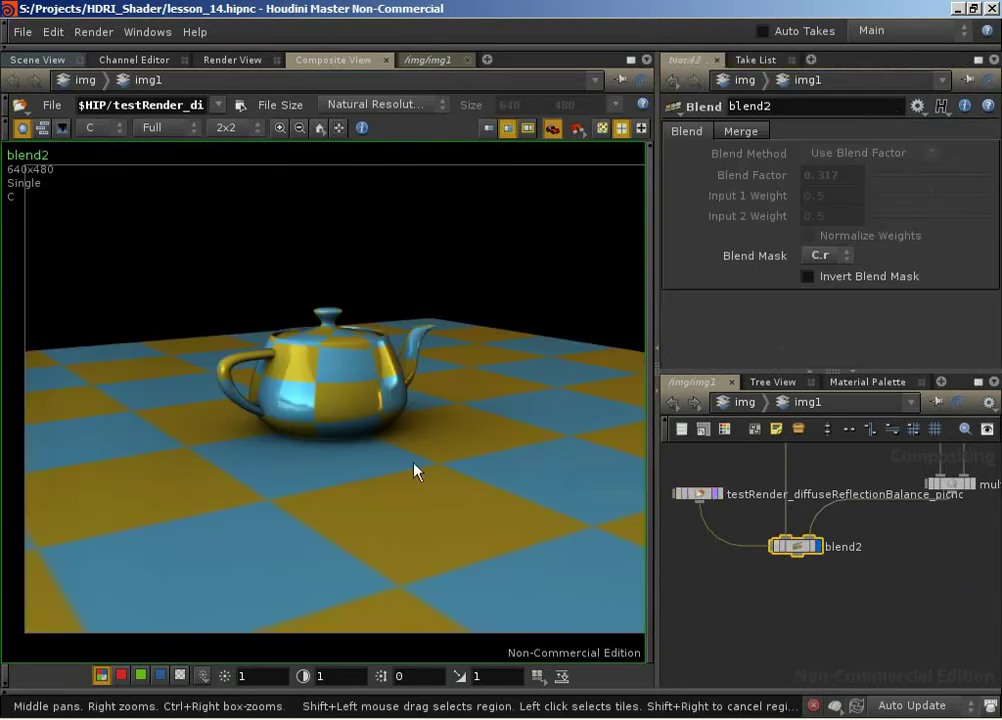